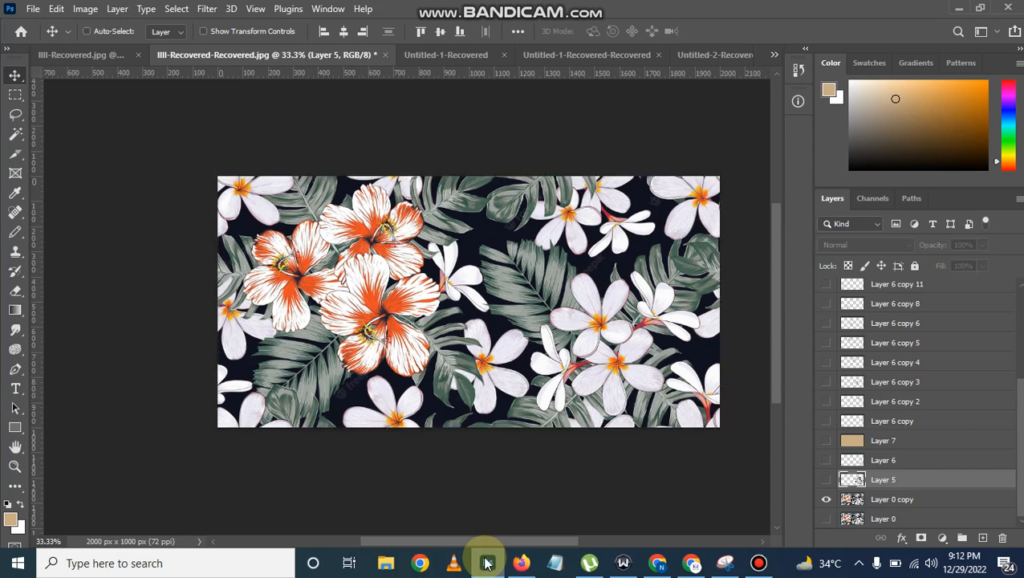
key(ctrl+d)
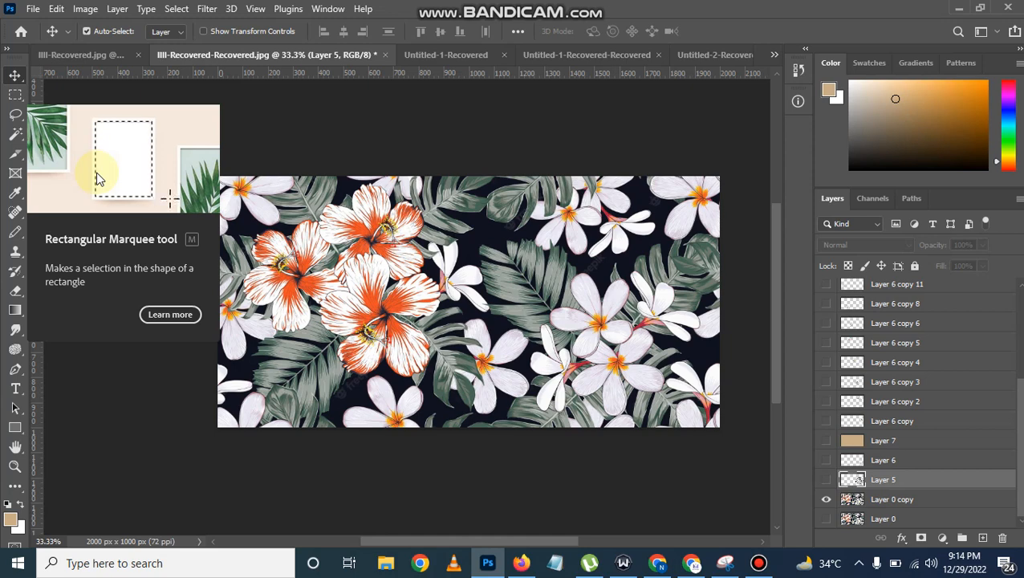
click(15, 96)
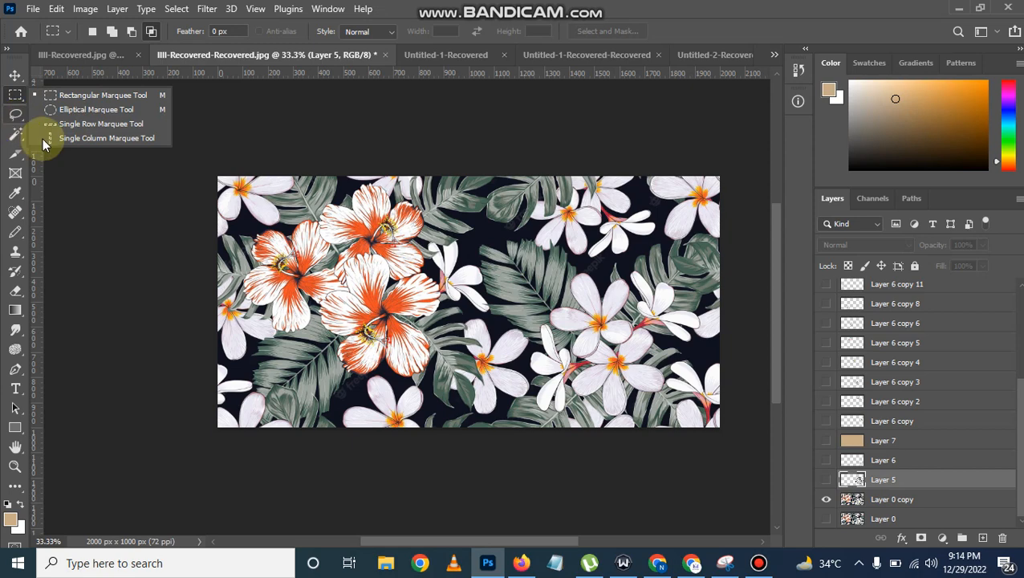
click(68, 178)
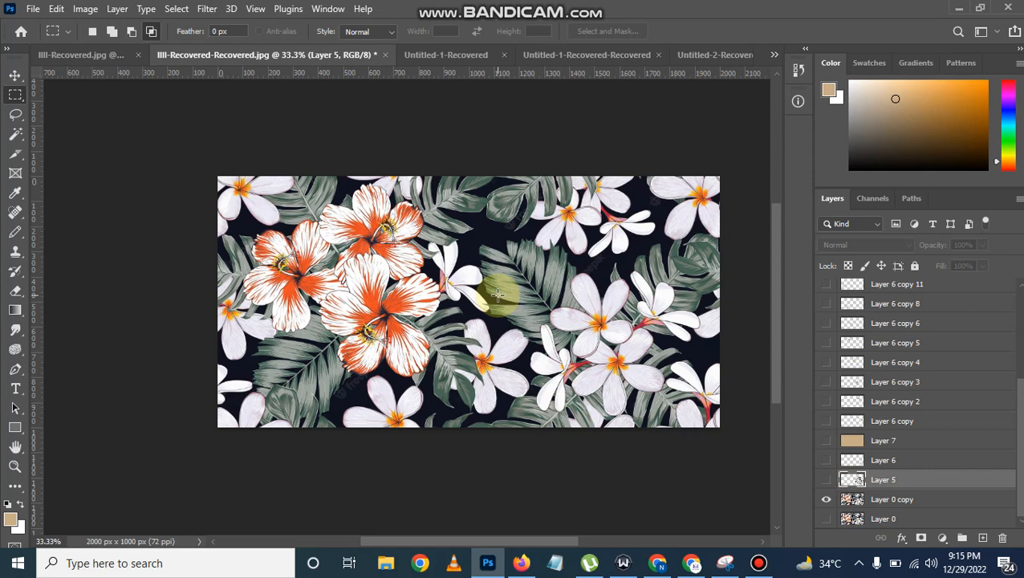
click(826, 499)
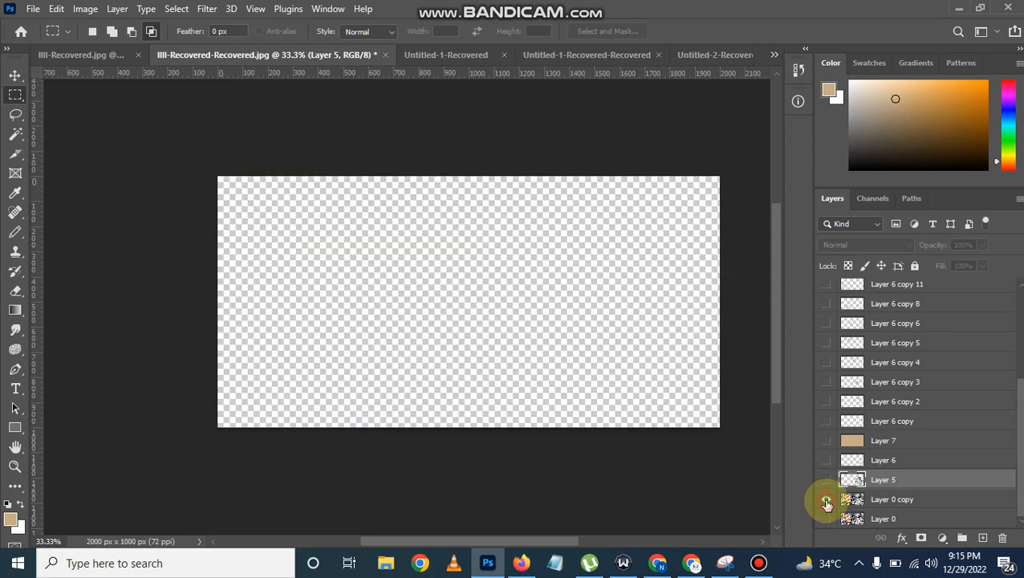
click(826, 501)
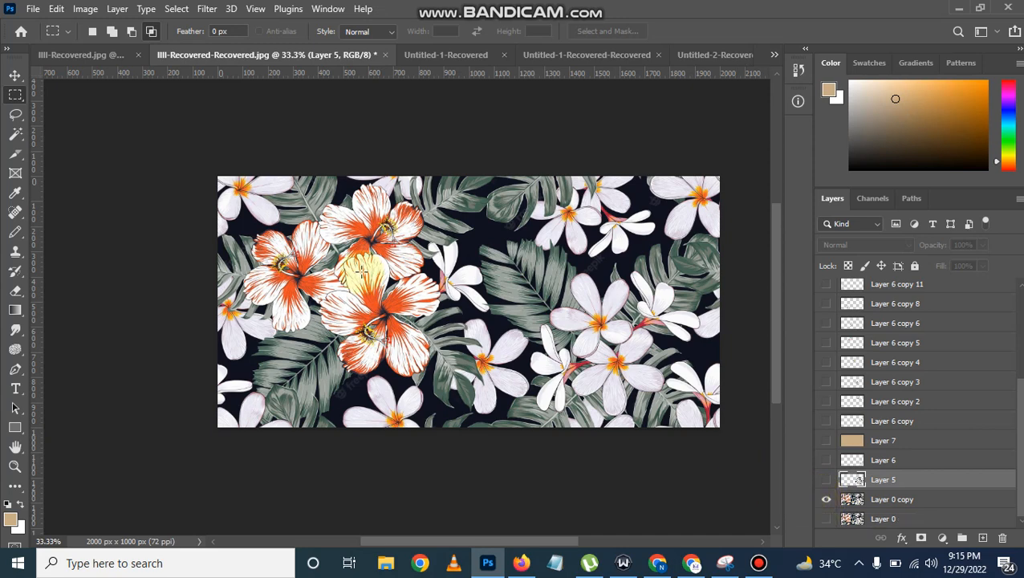
Add a new layer above Layer 5 and draw a loose Lasso selection around the central white five-petal flower.
click(21, 124)
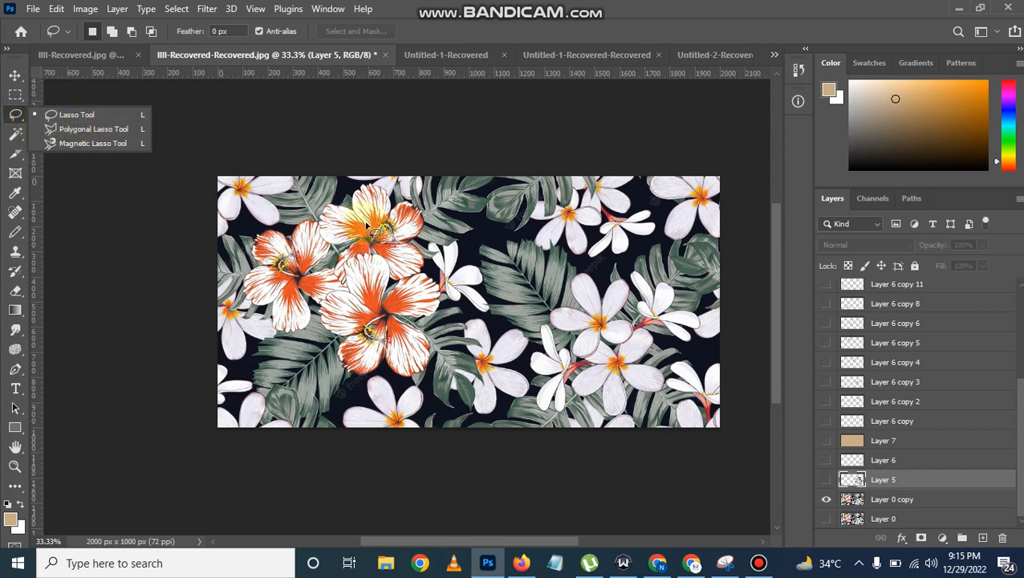
click(692, 480)
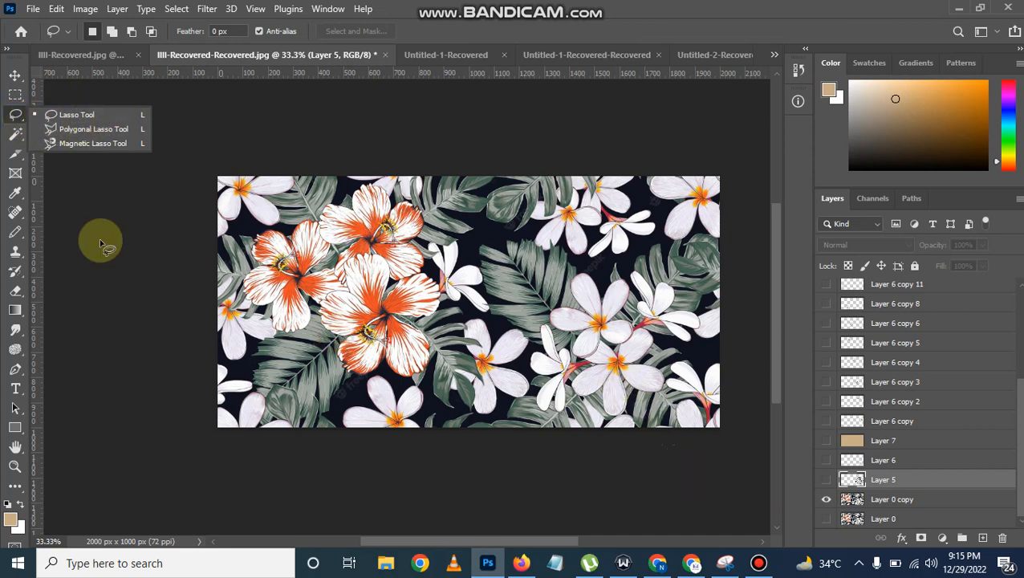
click(35, 172)
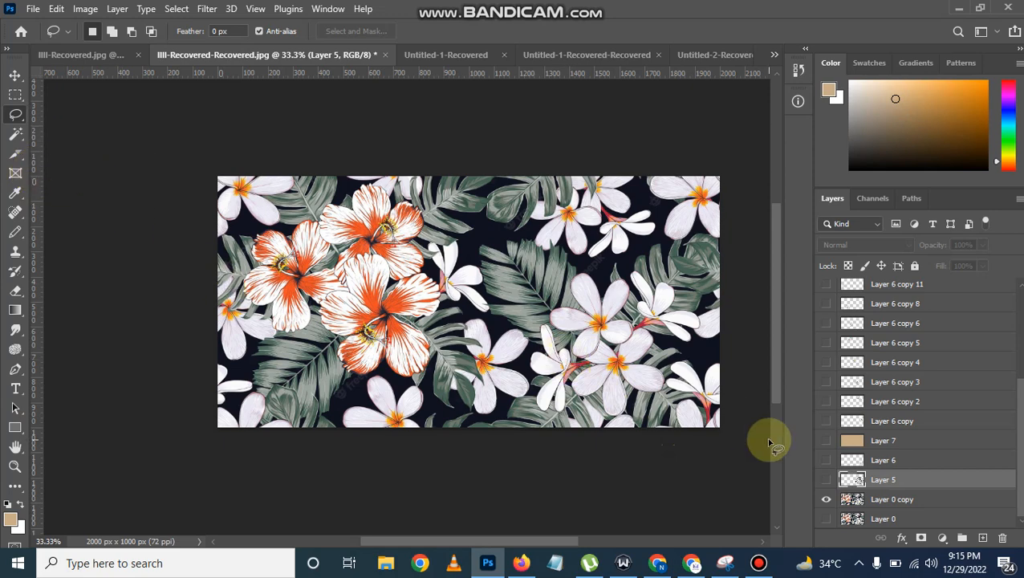
click(824, 501)
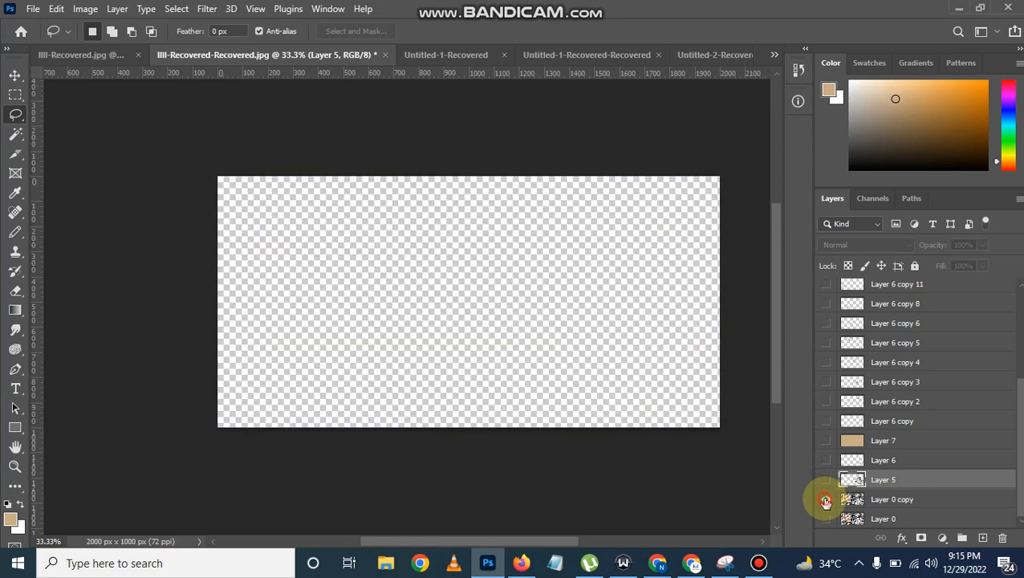
click(824, 500)
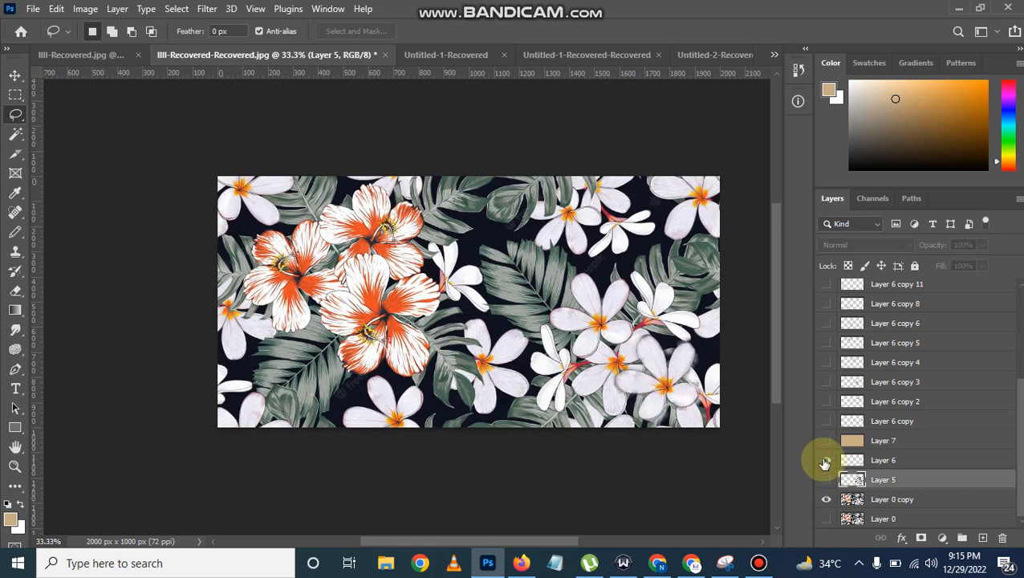
click(824, 461)
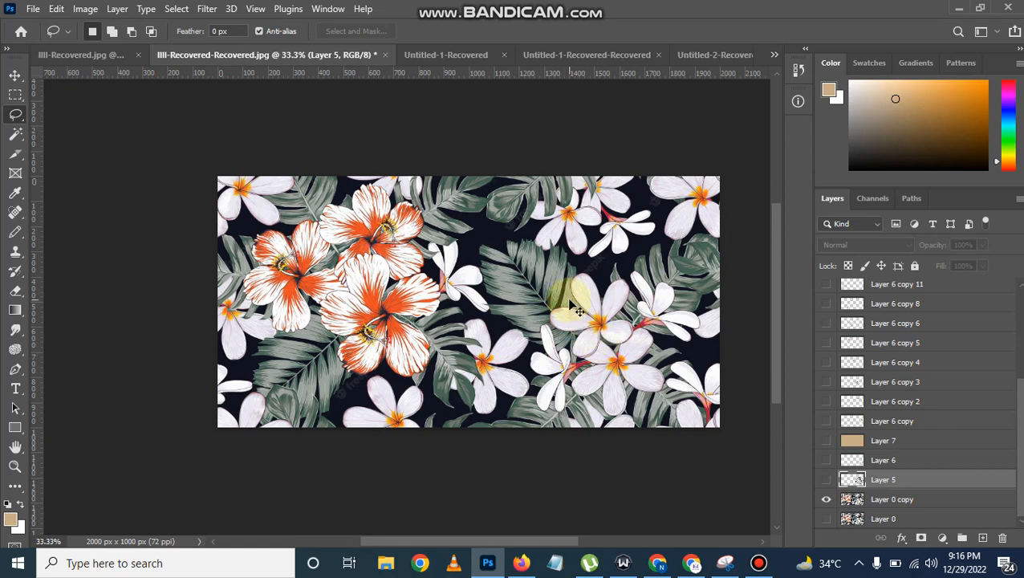
key(ctrl+plus)
key(ctrl+plus)
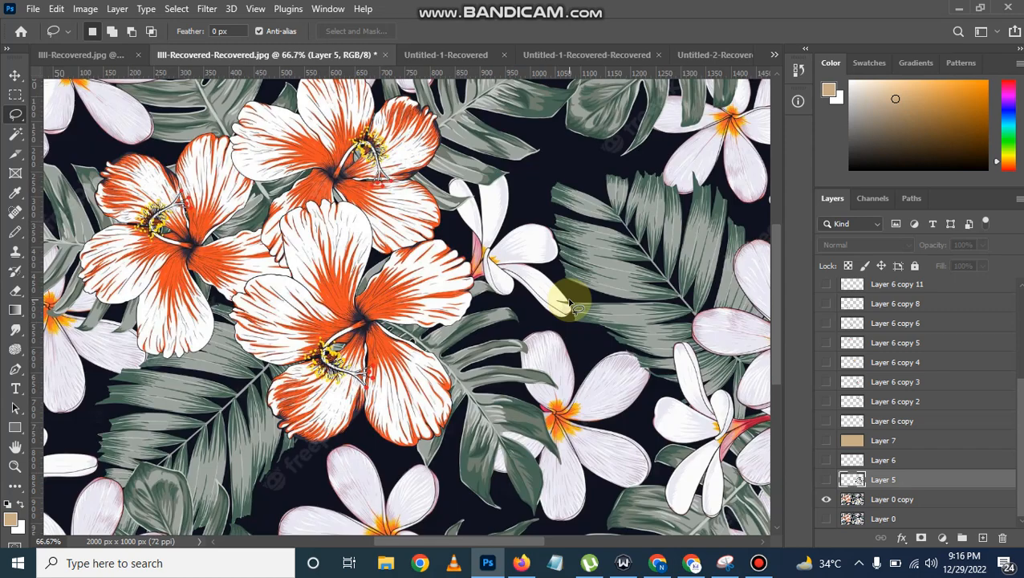
drag(528, 544, 606, 545)
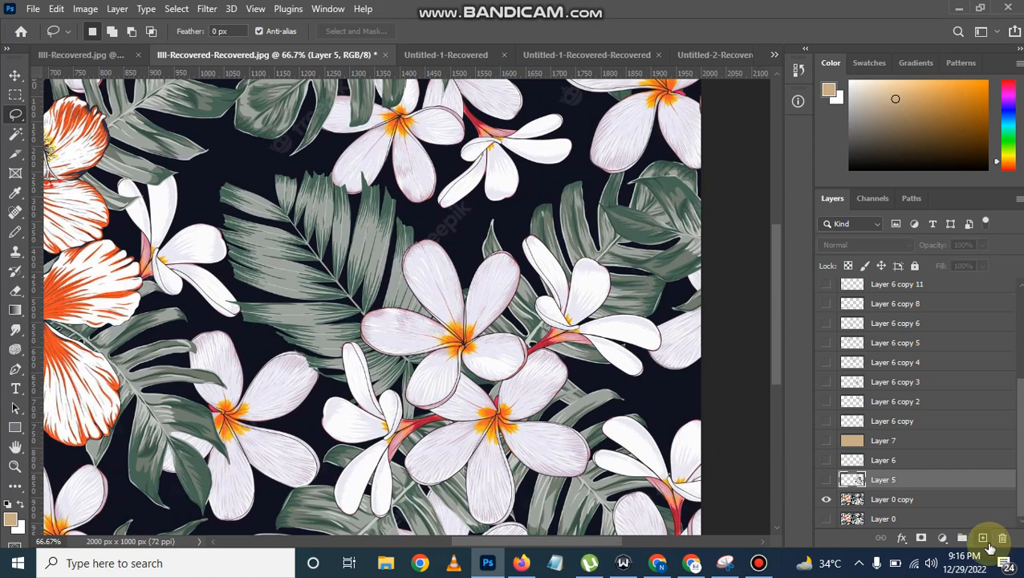
click(982, 538)
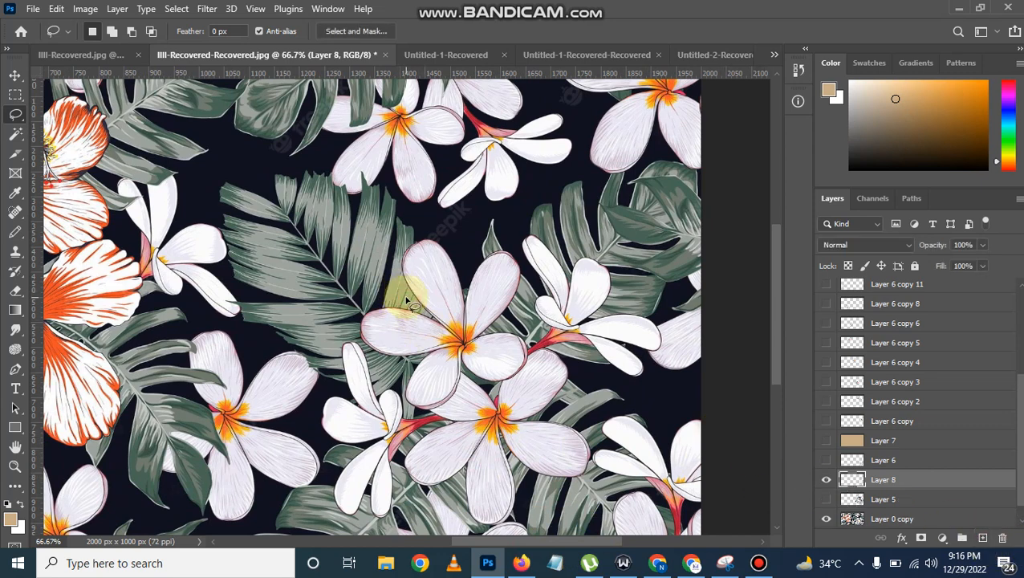
mouse_move(406, 301)
mouse_down()
mouse_move(357, 317)
mouse_move(356, 342)
mouse_move(404, 376)
mouse_move(412, 418)
mouse_move(442, 421)
mouse_move(462, 393)
mouse_move(521, 389)
mouse_move(538, 371)
mouse_move(537, 340)
mouse_move(514, 325)
mouse_move(537, 276)
mouse_move(524, 256)
mouse_move(504, 242)
mouse_move(477, 254)
mouse_move(433, 230)
mouse_move(407, 251)
mouse_up()
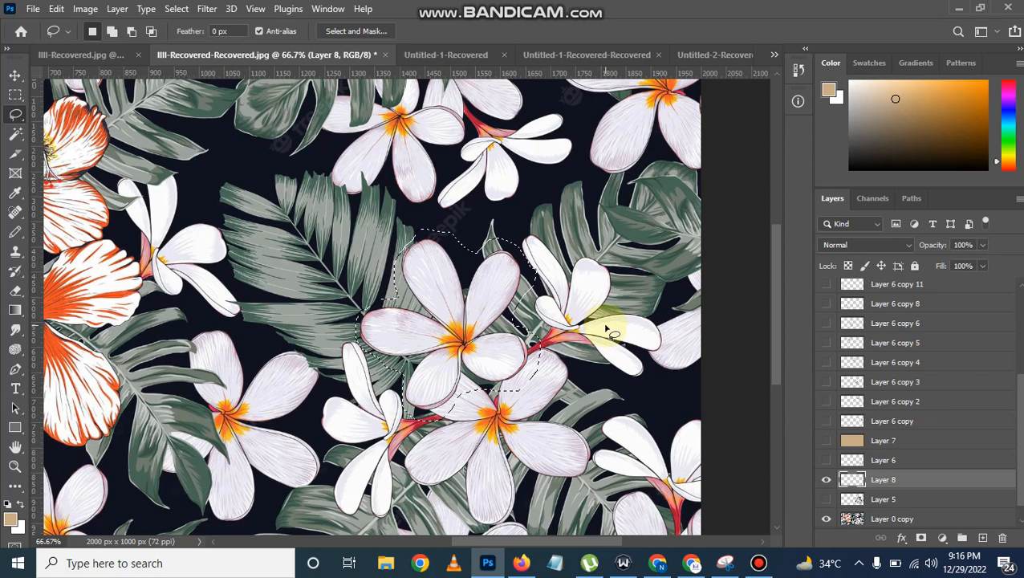
key(ctrl+j)
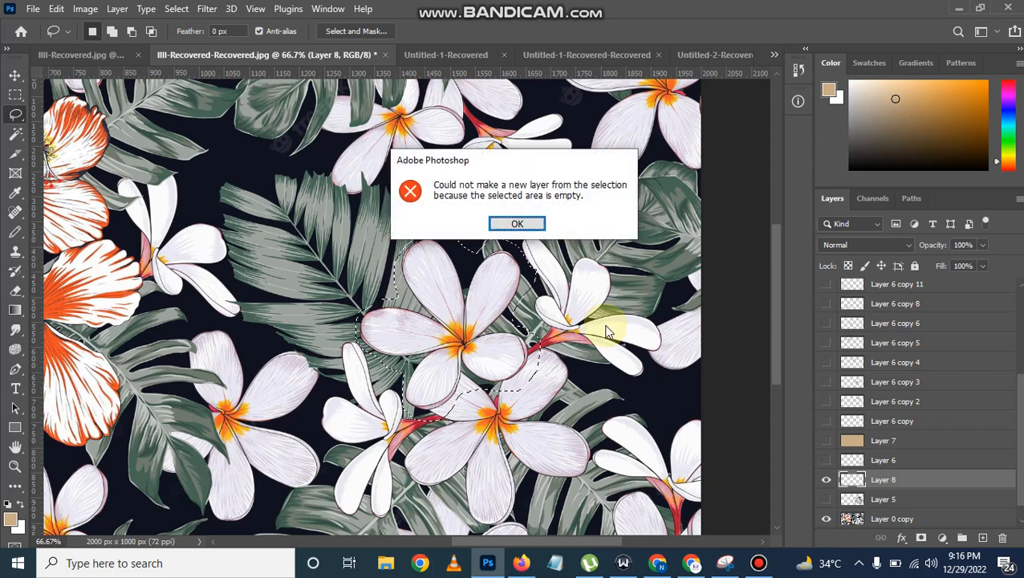
click(517, 224)
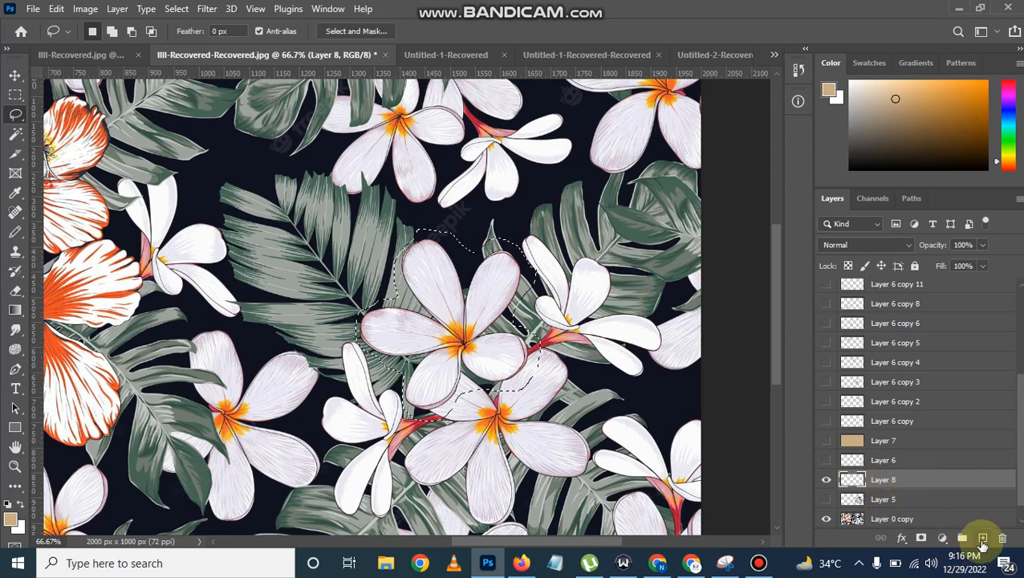
click(982, 539)
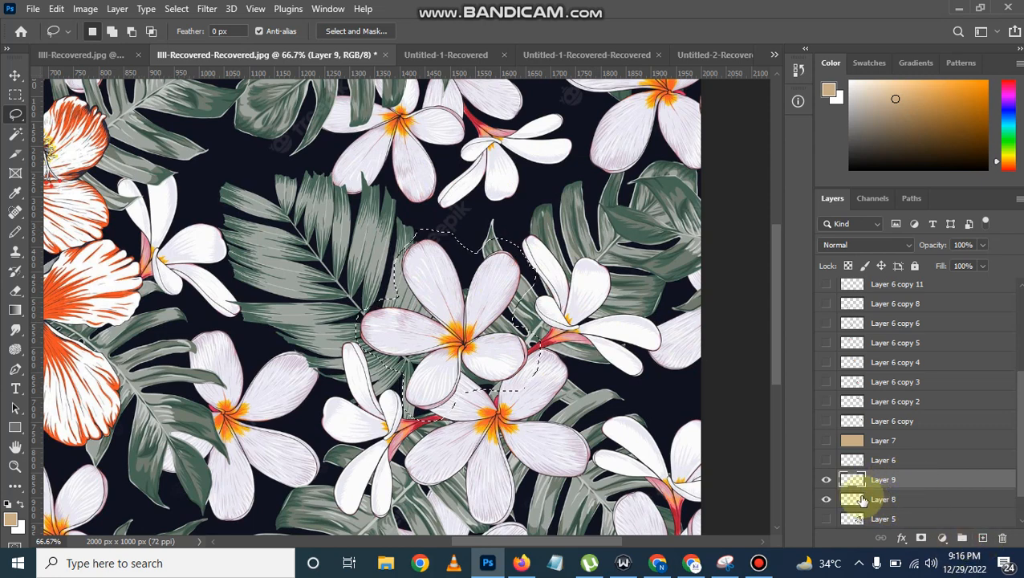
key(ctrl+j)
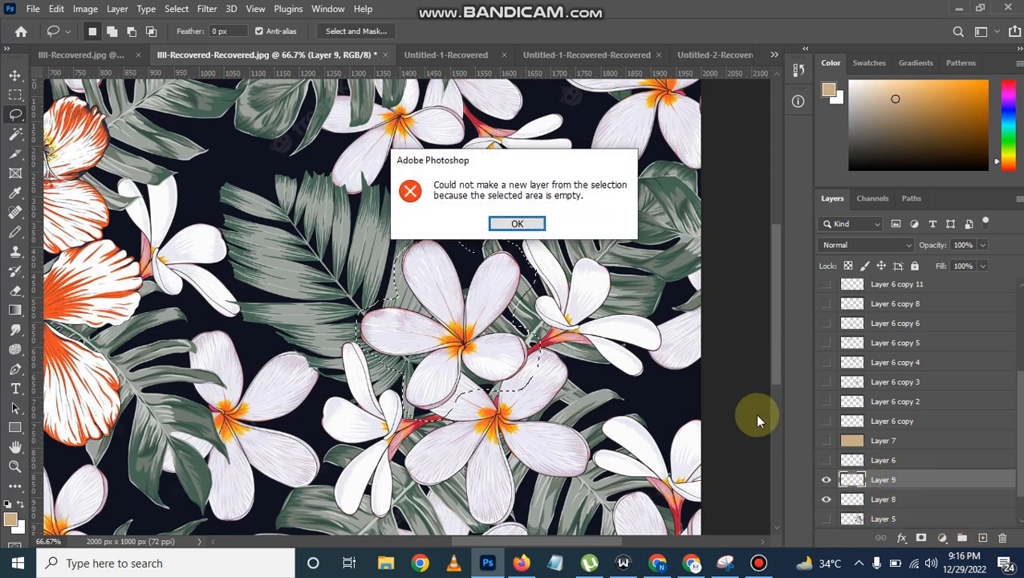
click(536, 222)
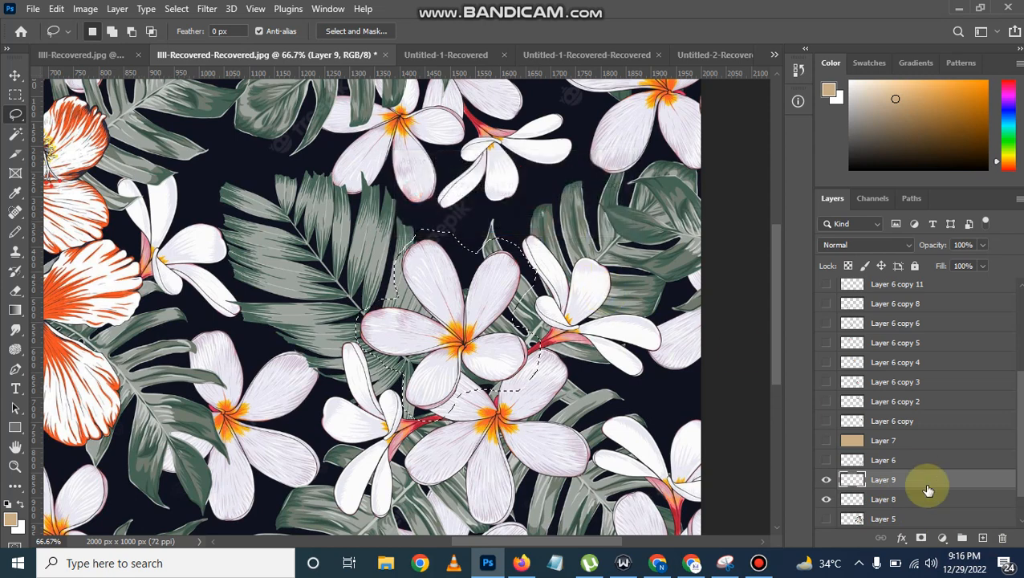
click(892, 481)
drag(893, 481, 1002, 537)
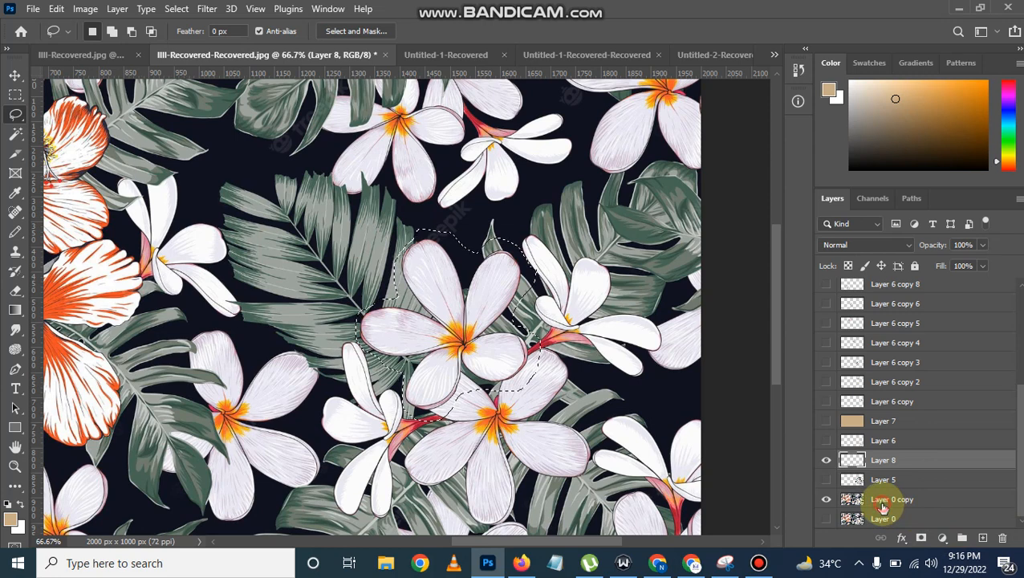
Copy the selected flower from Layer 0 copy to its own layer, and hide Layer 8 and Layer 0 copy.
click(884, 504)
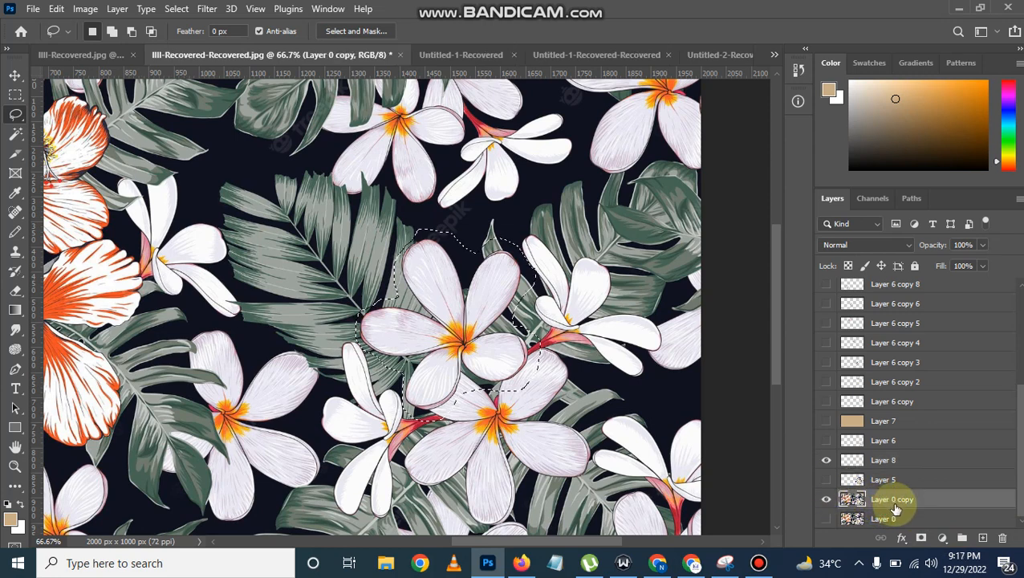
key(ctrl+j)
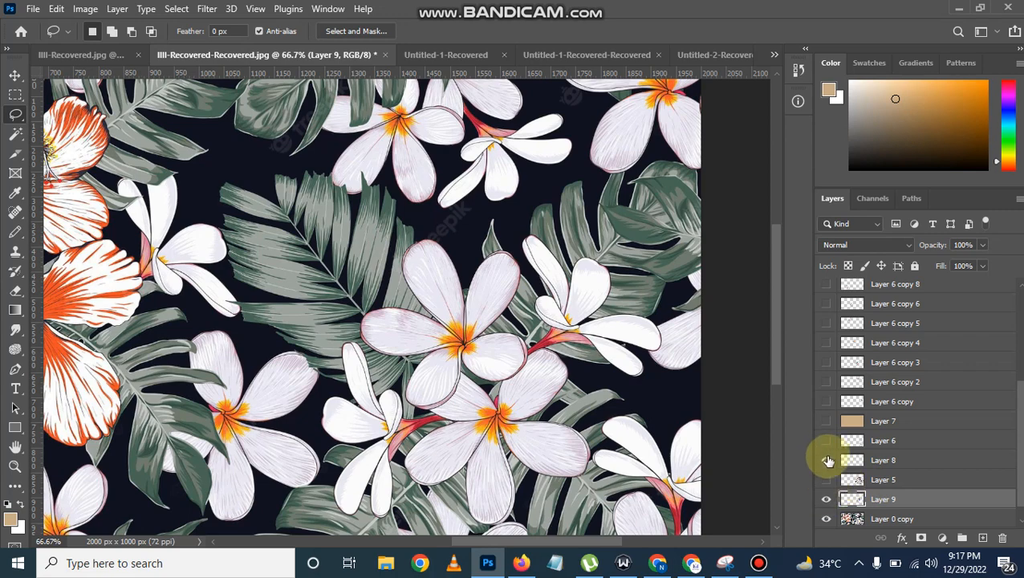
click(826, 459)
click(826, 498)
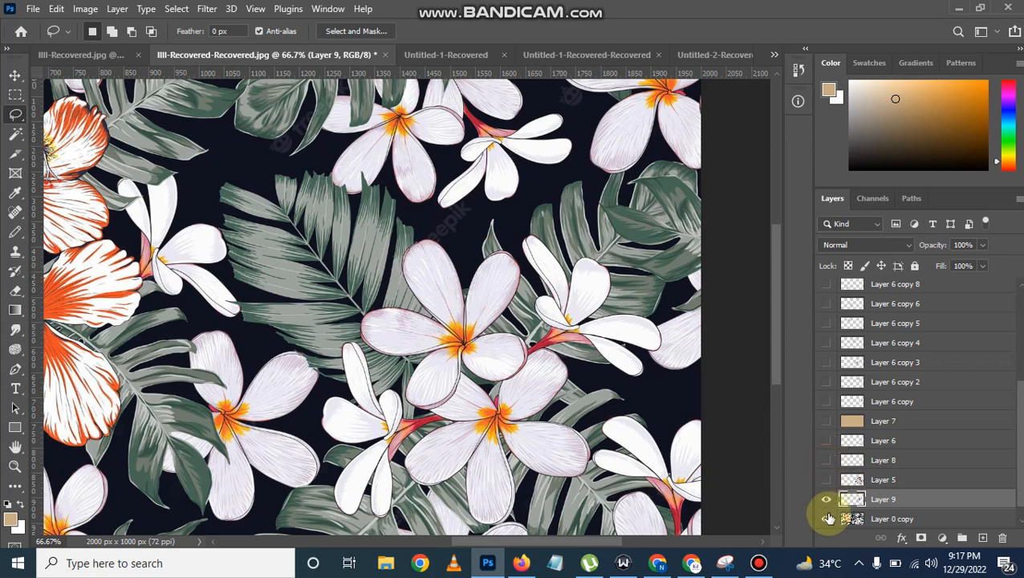
click(826, 518)
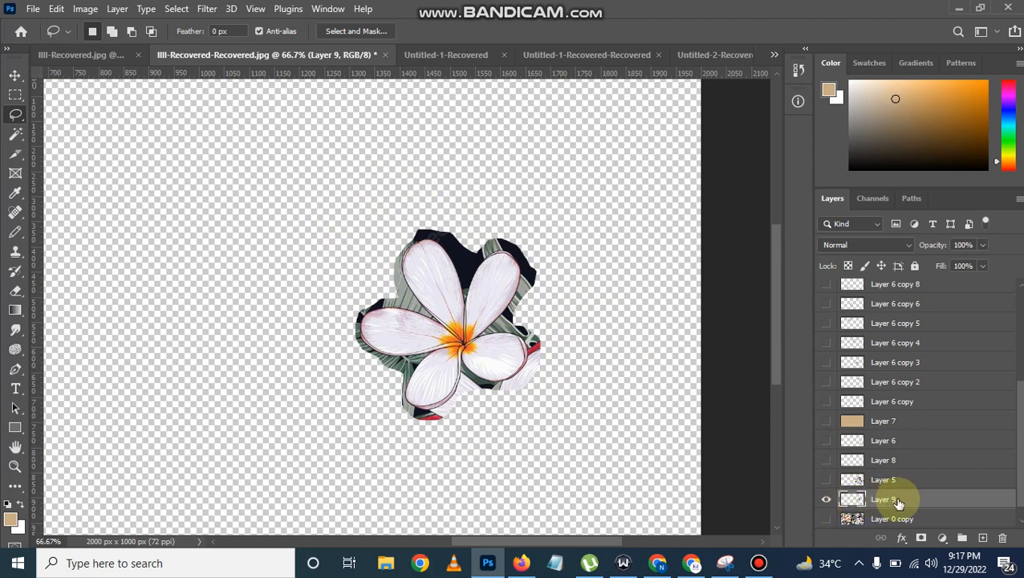
Compare the cut-out flower with the full pattern by toggling the visibility of Layer 9 and Layer 0 copy.
click(825, 519)
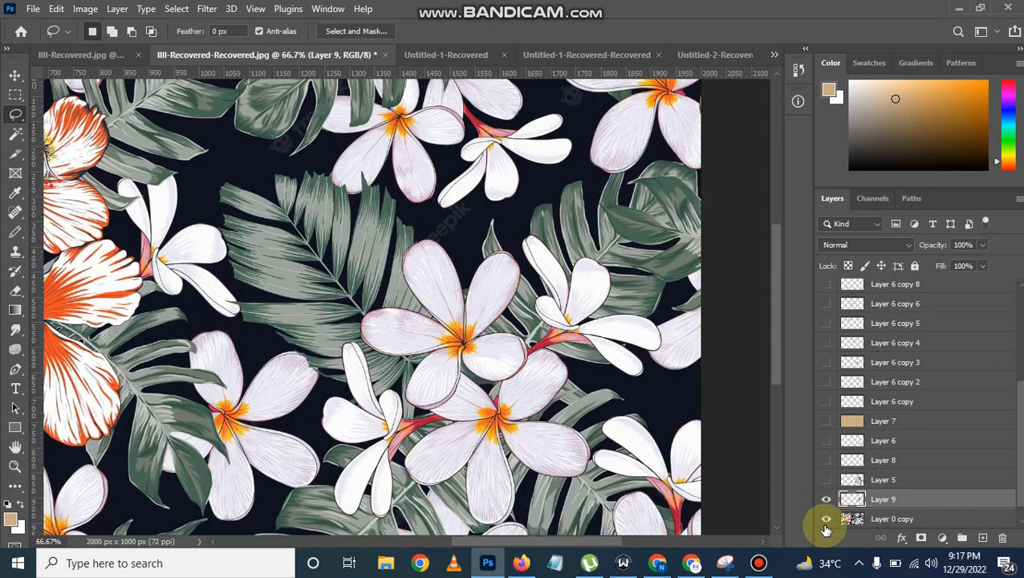
click(824, 502)
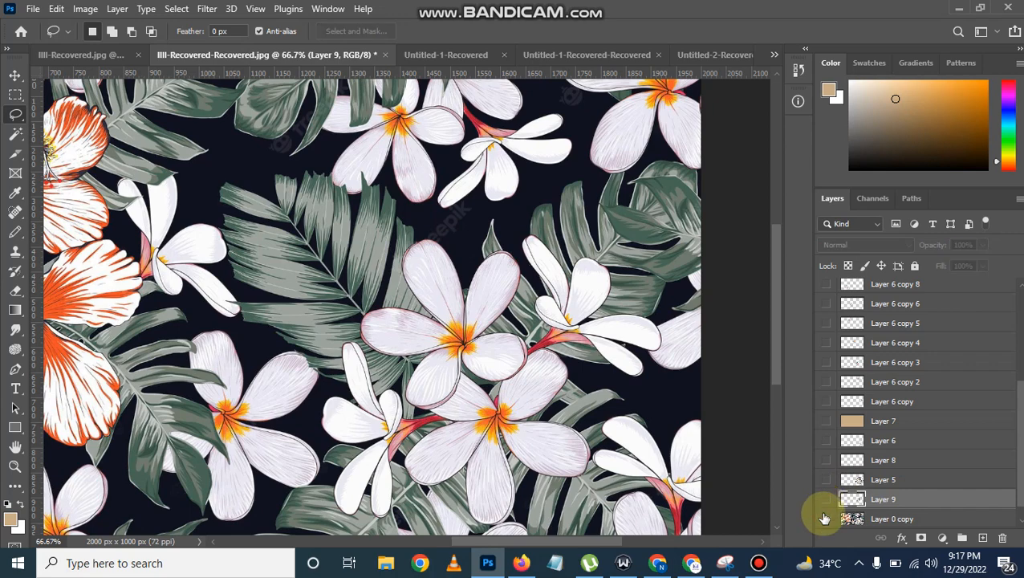
click(825, 518)
click(825, 501)
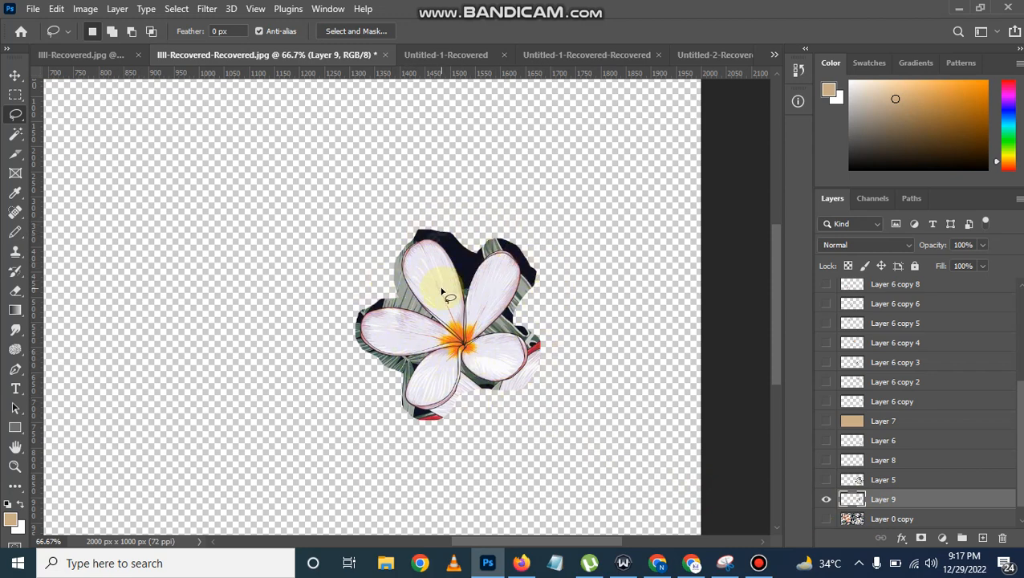
click(826, 497)
click(825, 498)
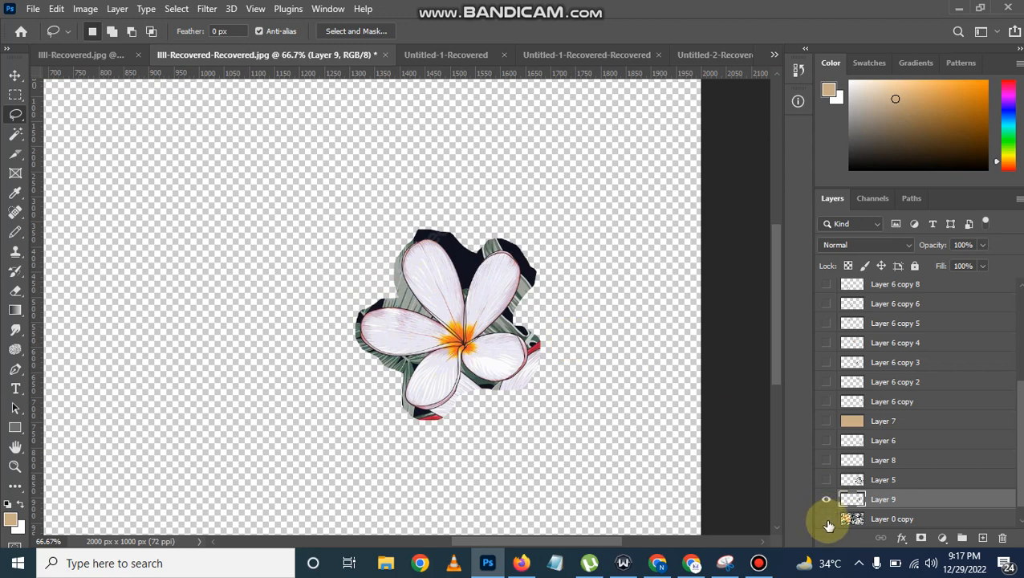
click(824, 520)
click(824, 519)
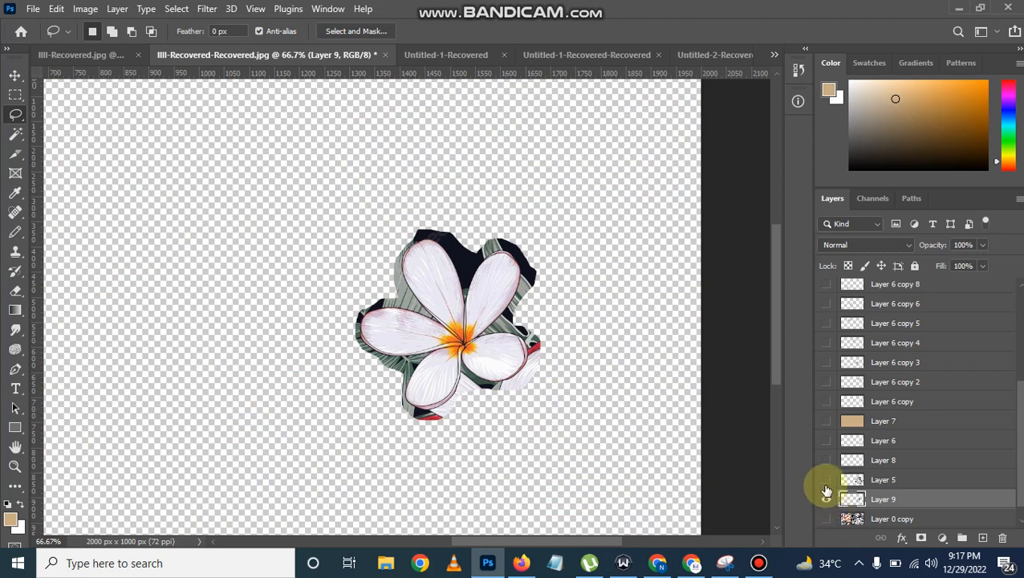
Show Layer 6 in place of Layer 9, and place a duplicate of its soft-edged flower up and to the left of the original.
click(825, 440)
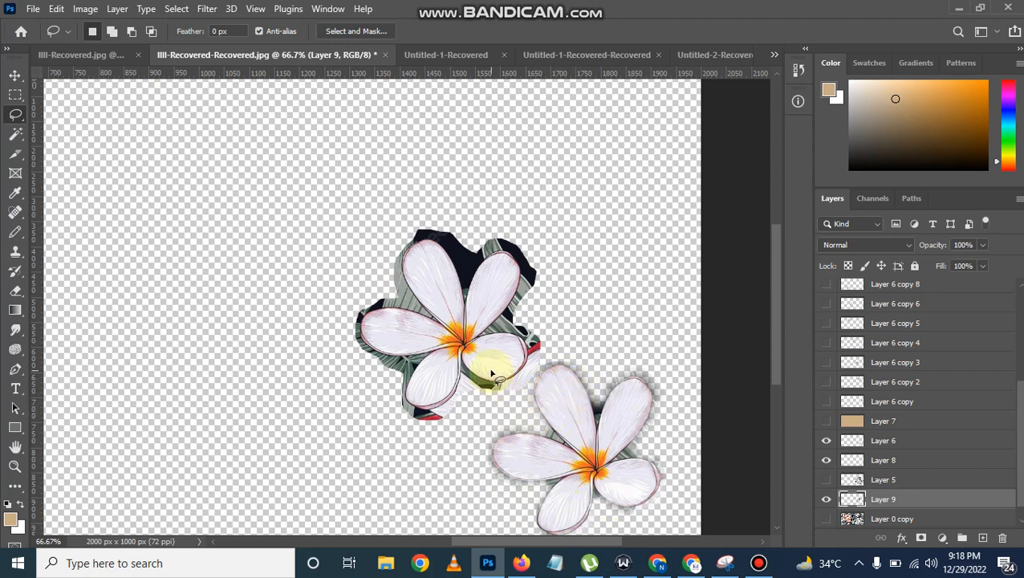
key(v)
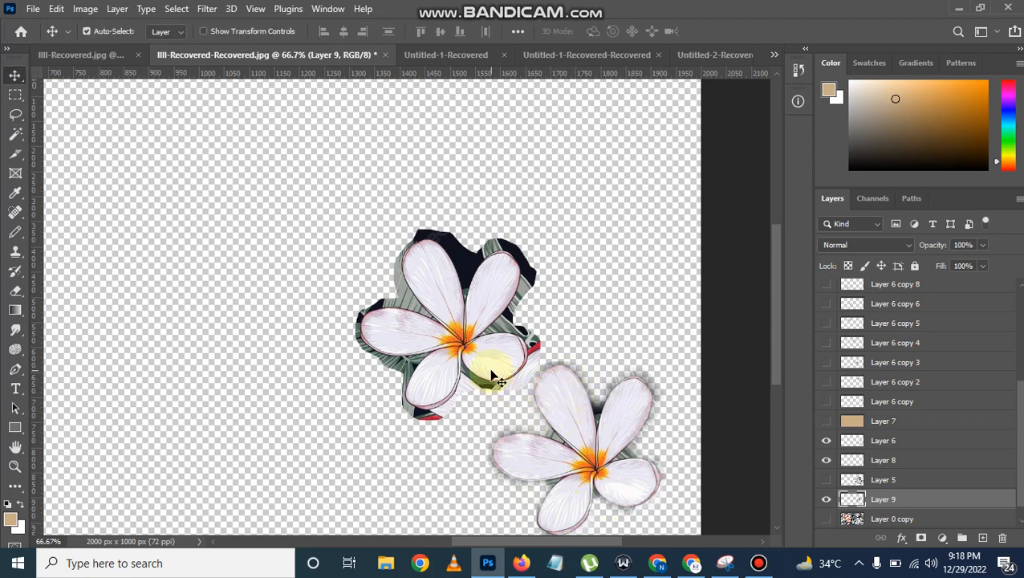
click(827, 499)
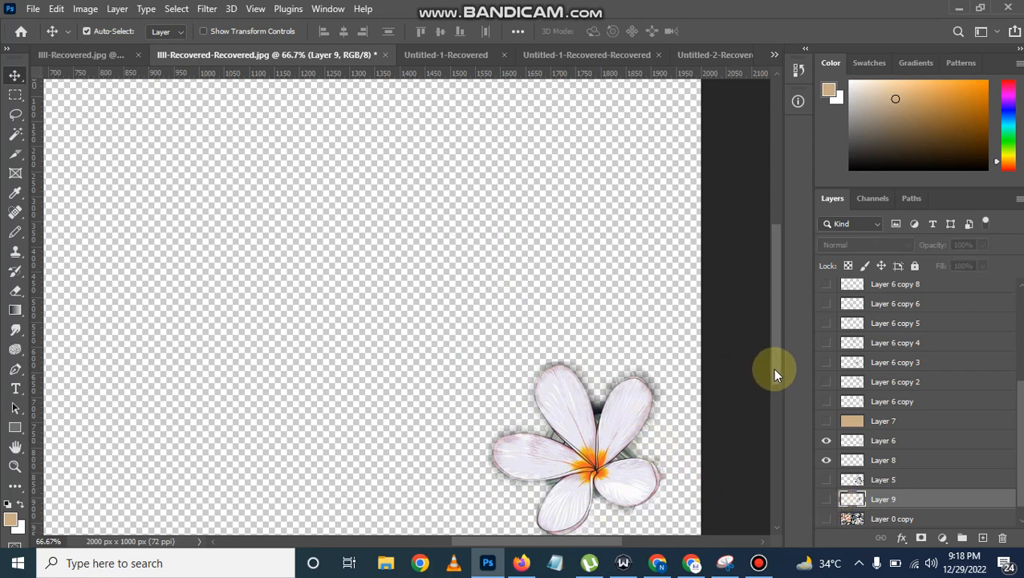
drag(774, 372, 777, 389)
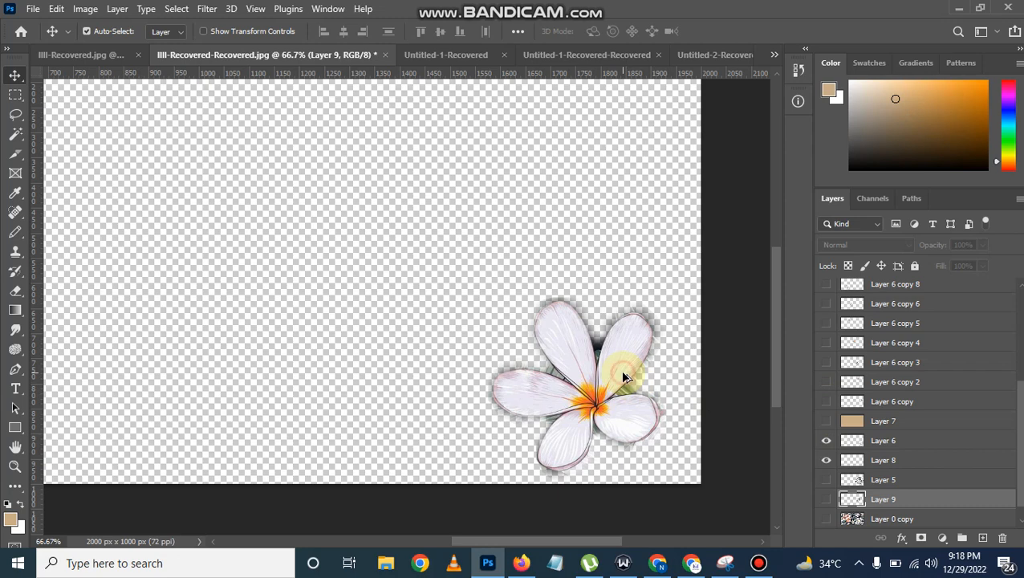
drag(623, 372, 453, 285)
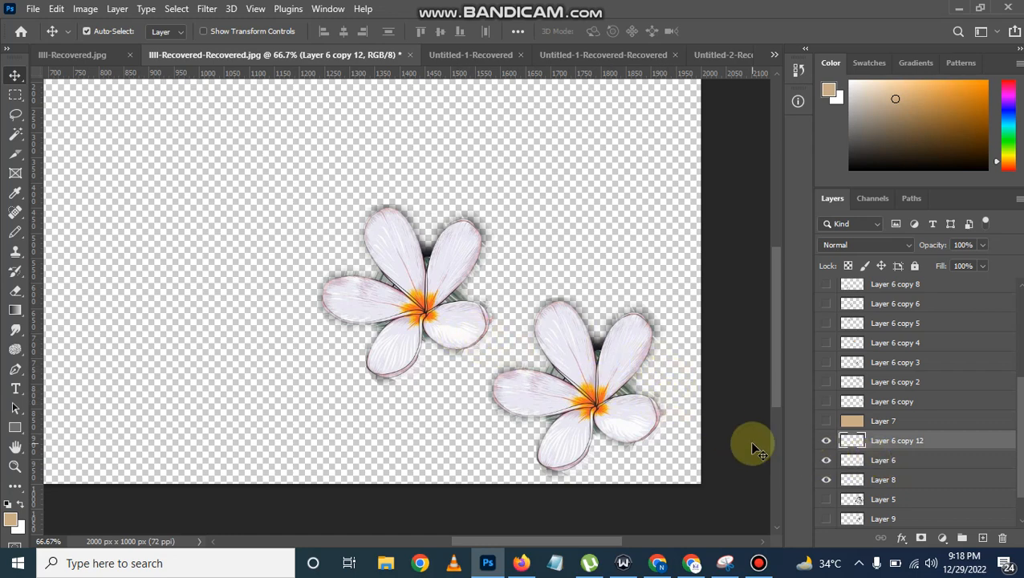
Hide Layer 6 copy 12 and show Layer 6 copy and Layer 6 copy 2 with the whole canvas in view.
click(826, 440)
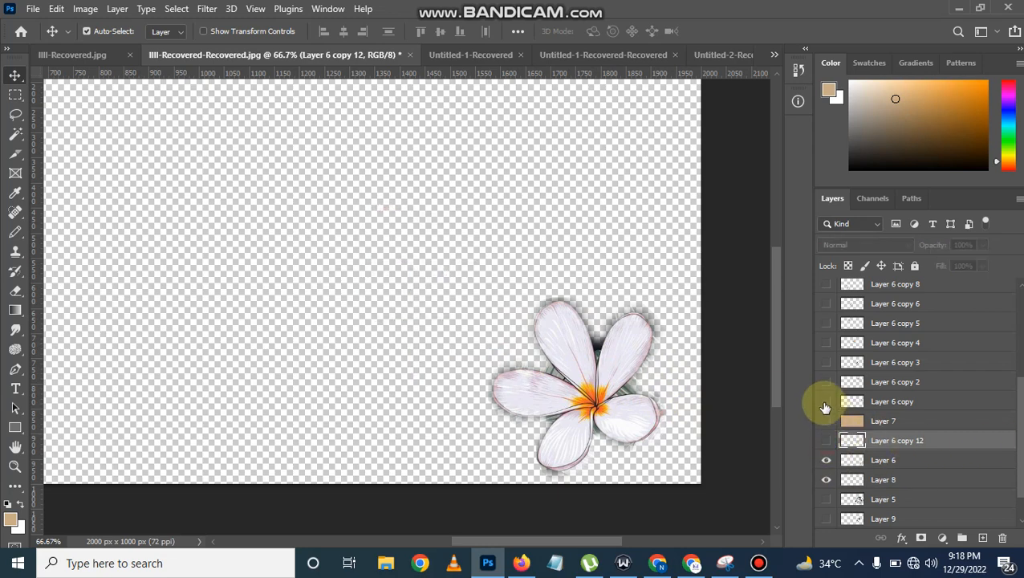
click(826, 401)
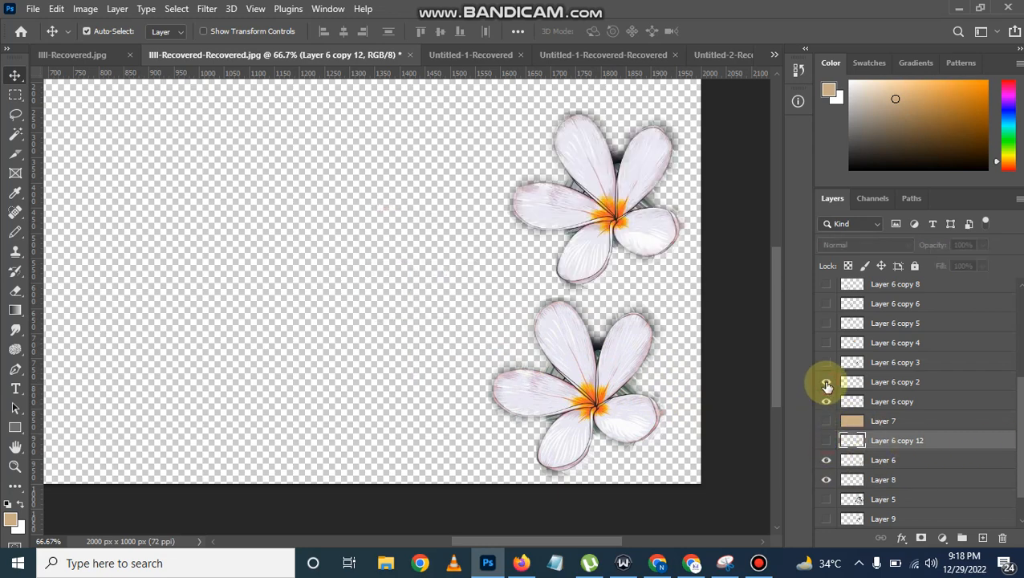
click(826, 386)
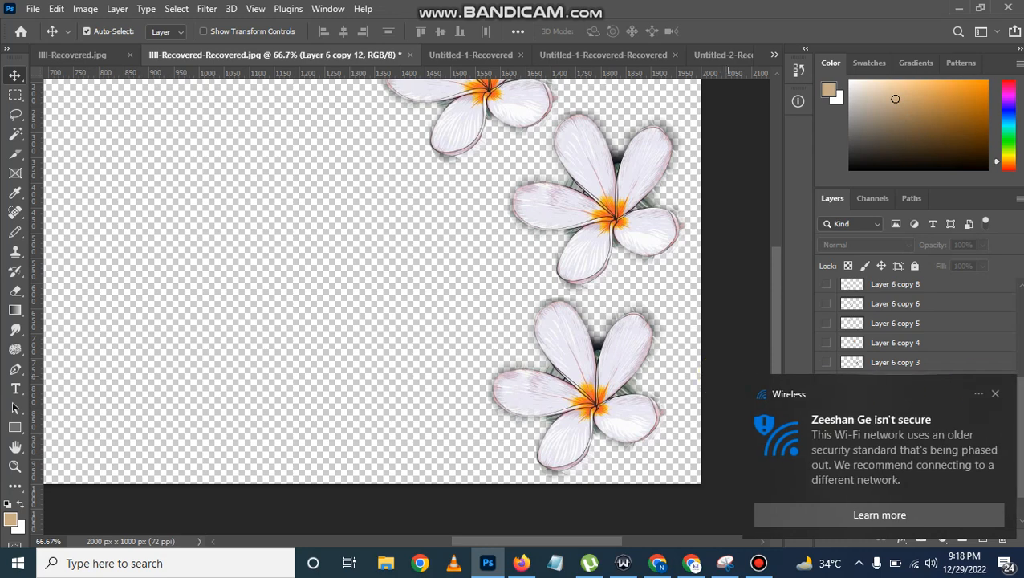
click(993, 392)
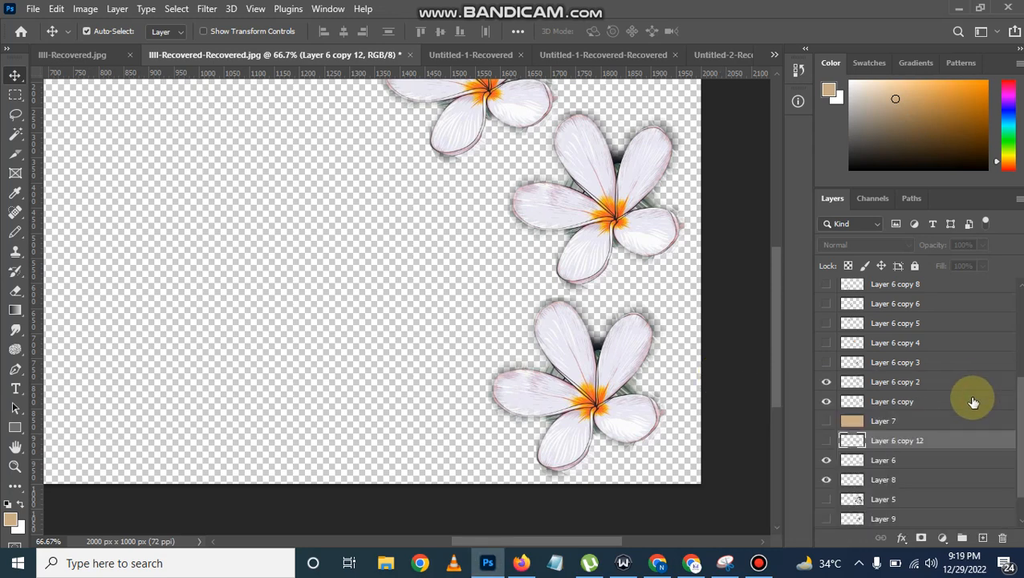
key(ctrl+minus)
key(ctrl+minus)
key(ctrl+minus)
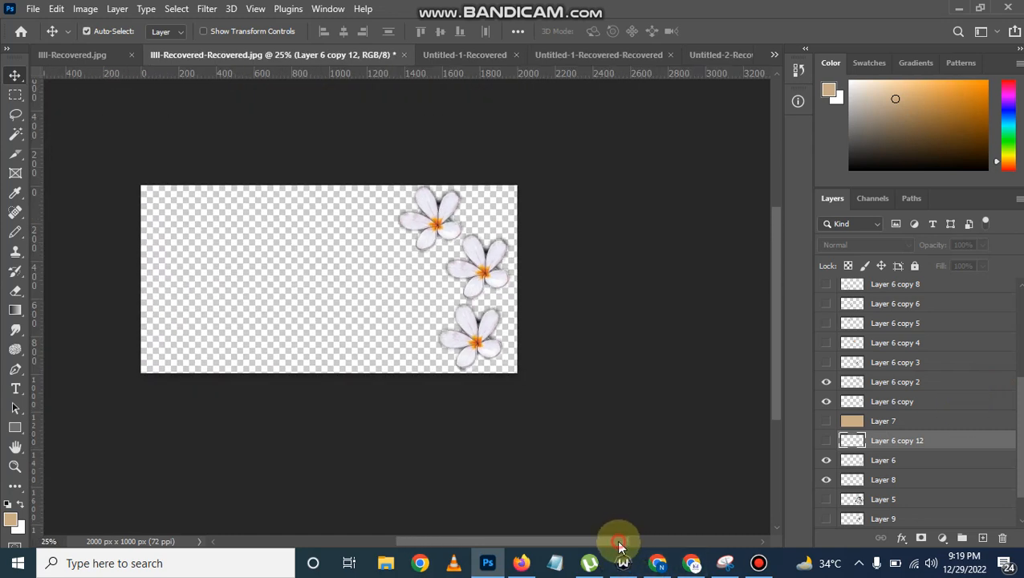
drag(617, 545, 583, 546)
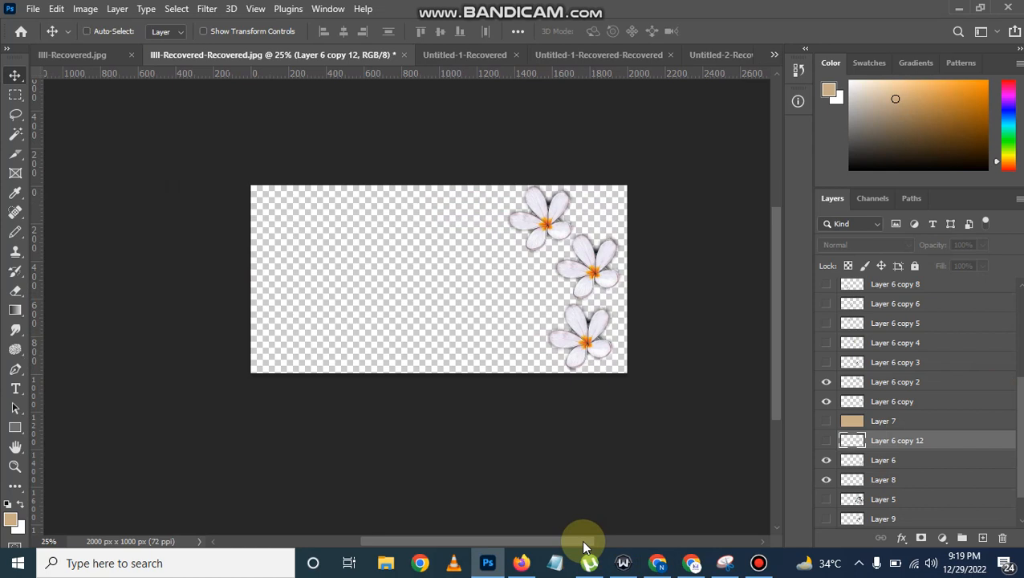
key(ctrl+plus)
drag(521, 542, 544, 542)
drag(774, 389, 774, 376)
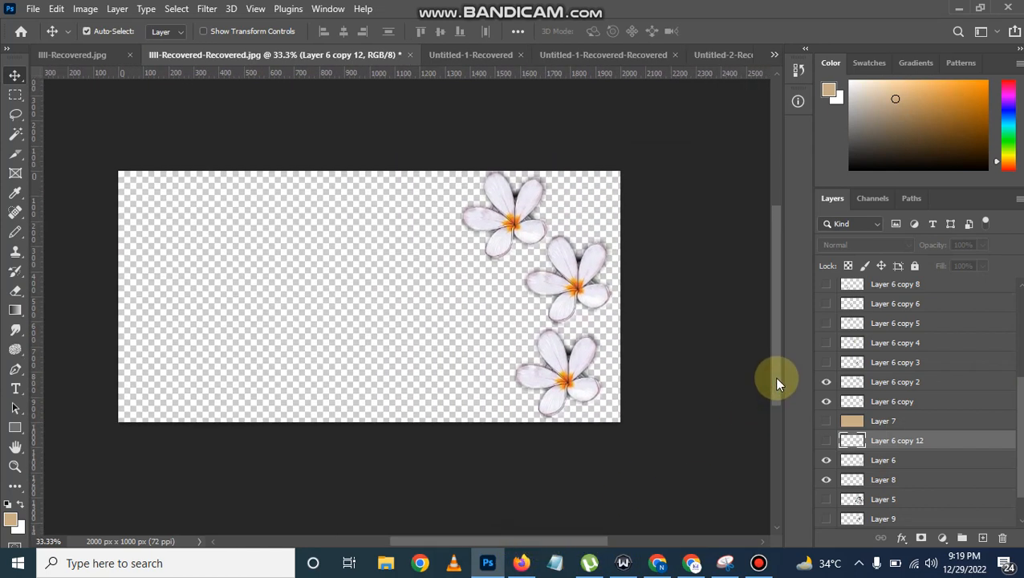
Show the remaining duplicated flowers from Layer 6 copy 3 up through Layer 6 copy 7, plus the combined Layer 6 copy 23.
click(826, 362)
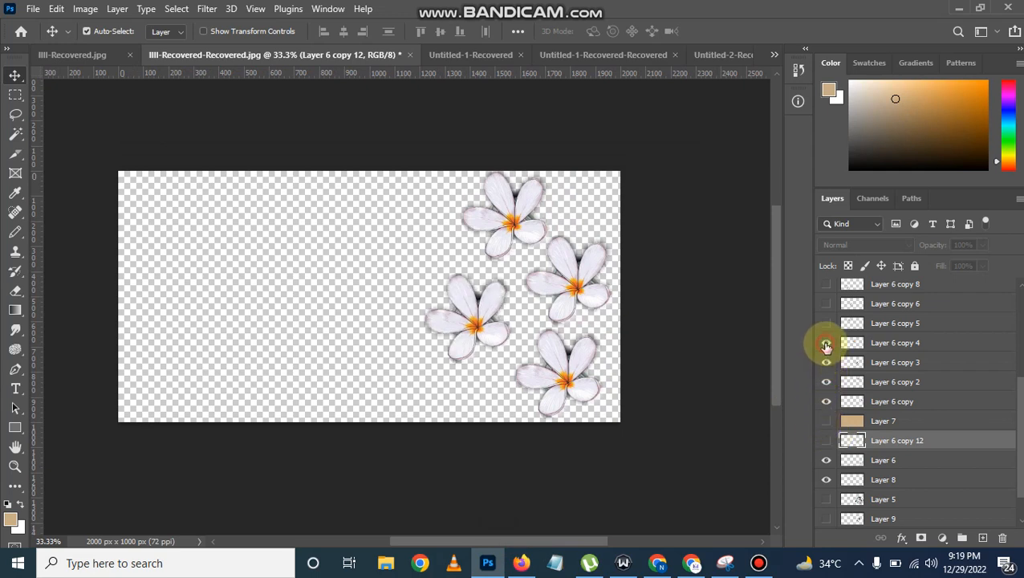
click(826, 343)
click(826, 324)
click(826, 304)
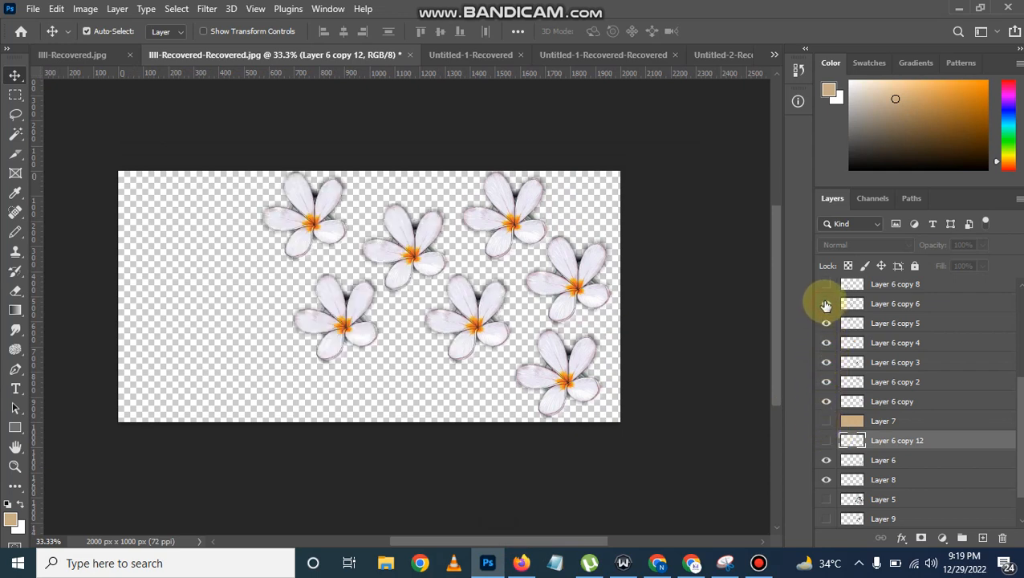
click(826, 284)
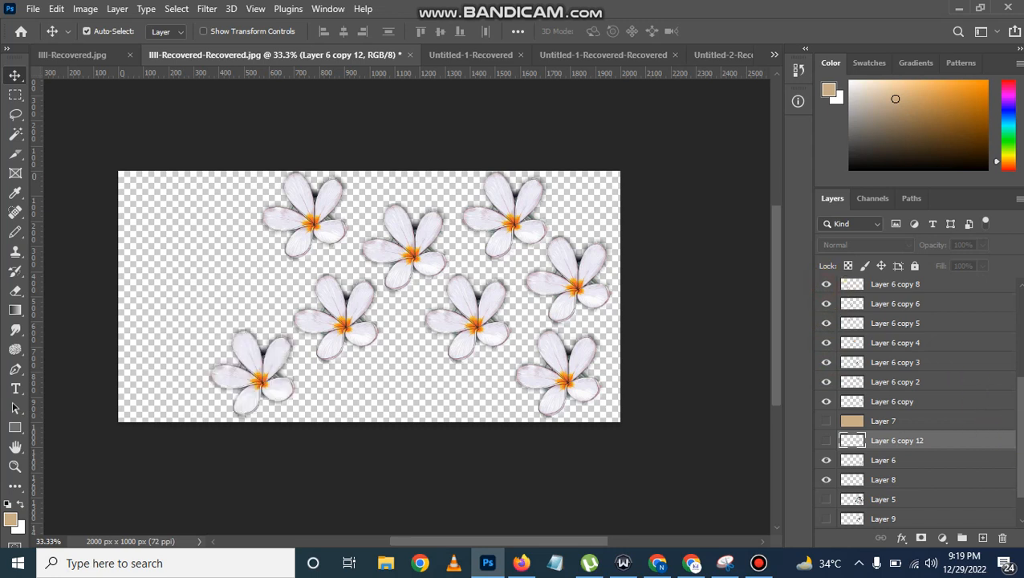
scroll(1019, 423, up, 5)
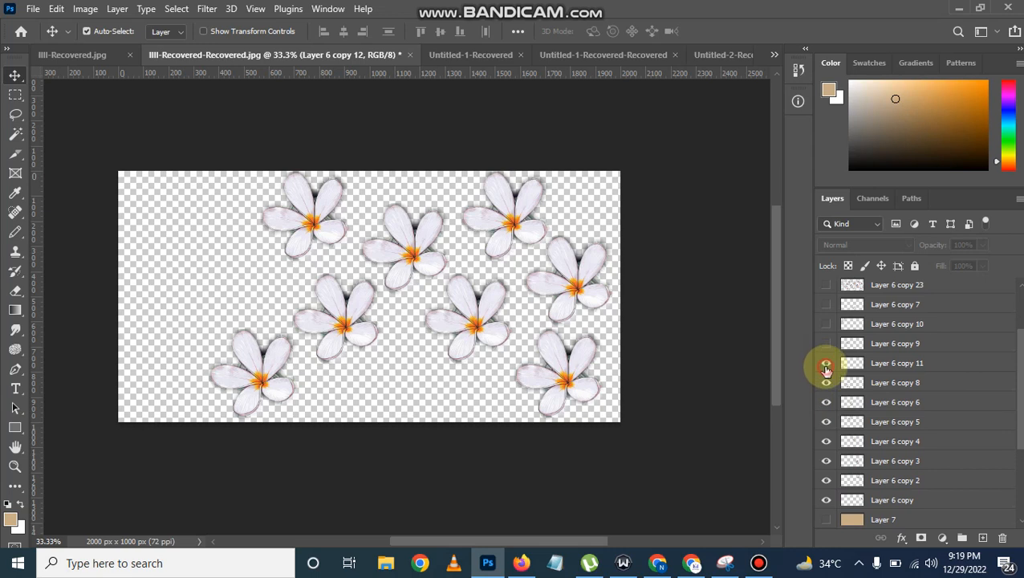
click(826, 363)
click(825, 344)
click(825, 323)
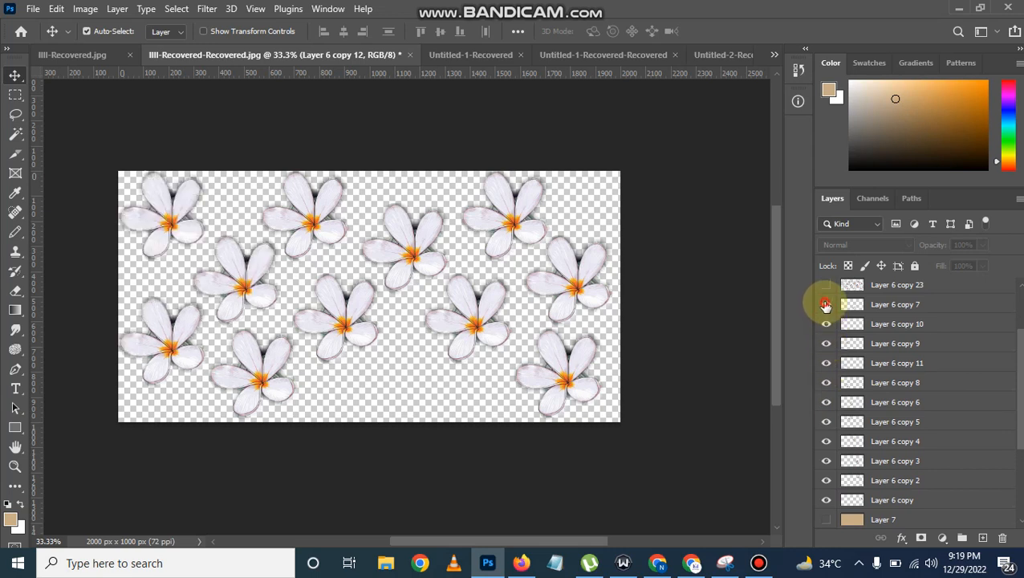
click(825, 304)
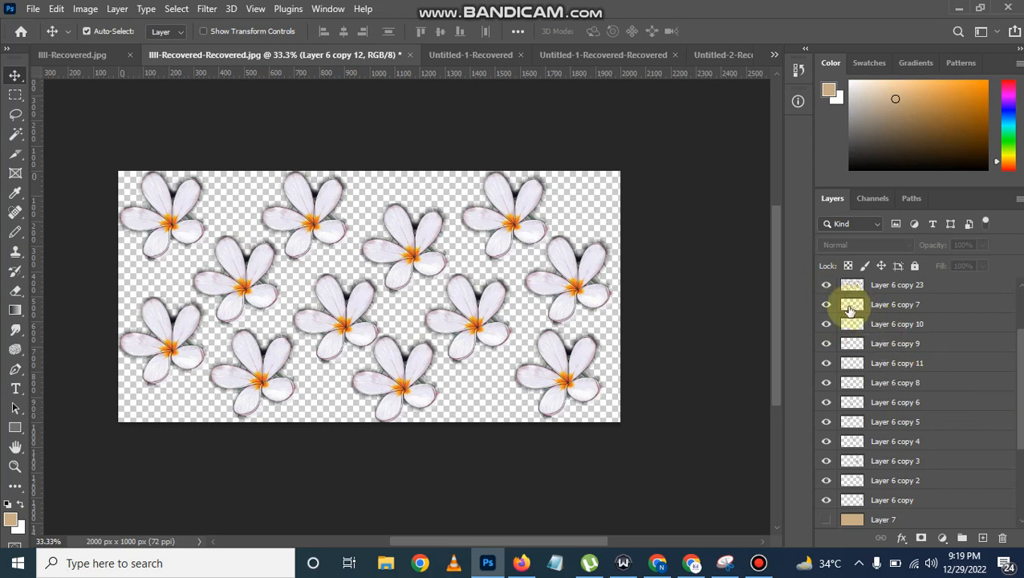
Hide all the single-flower duplicates from Layer 6 copy 7 down through Layer 6 copy.
click(825, 304)
click(826, 324)
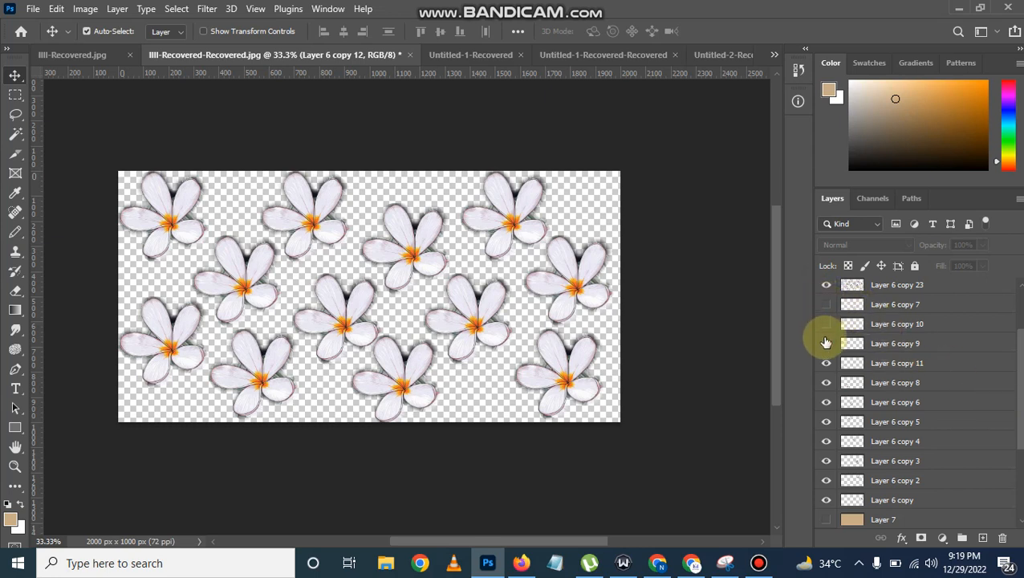
drag(826, 343, 825, 502)
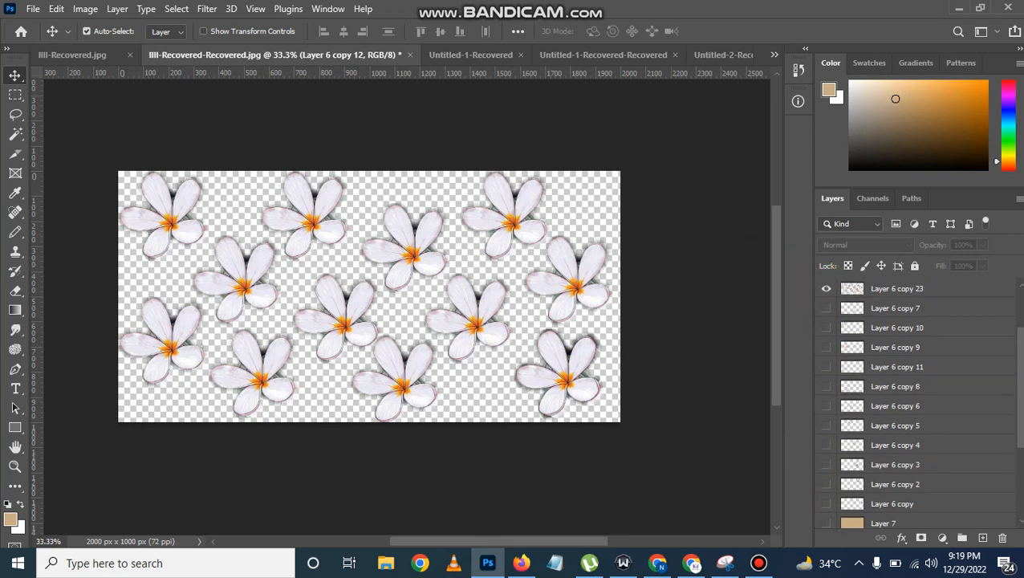
Compare the canvas with and without the combined flower arrangement by toggling the visibility of Layer 6 copy 23.
scroll(920, 401, up, 1)
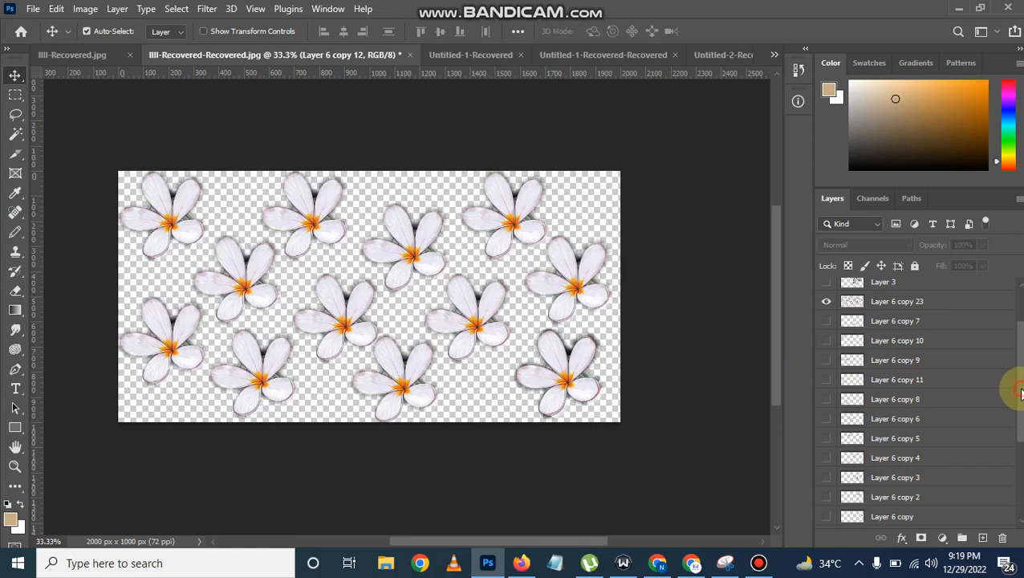
drag(1018, 391, 1019, 370)
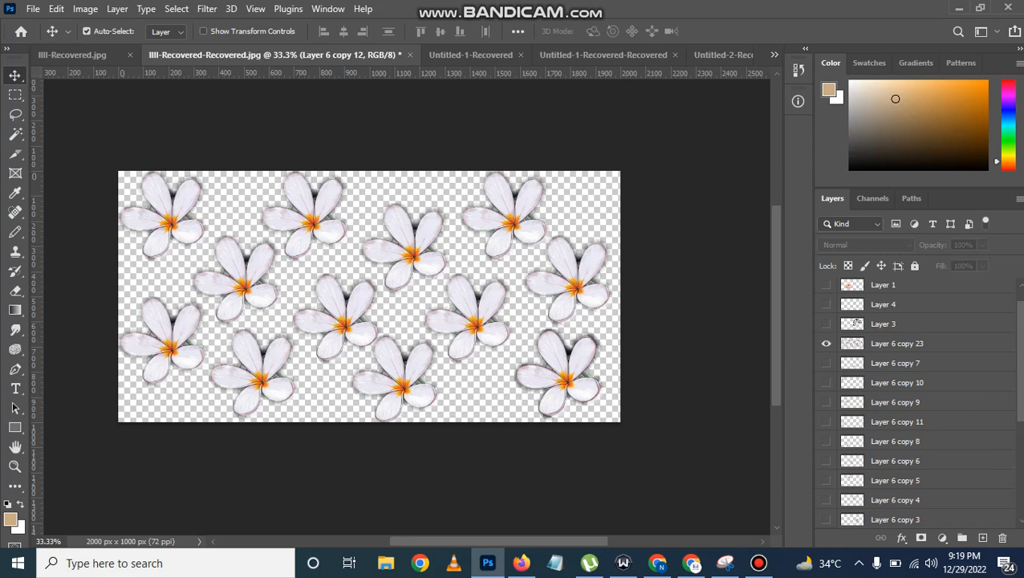
drag(1019, 371, 1019, 359)
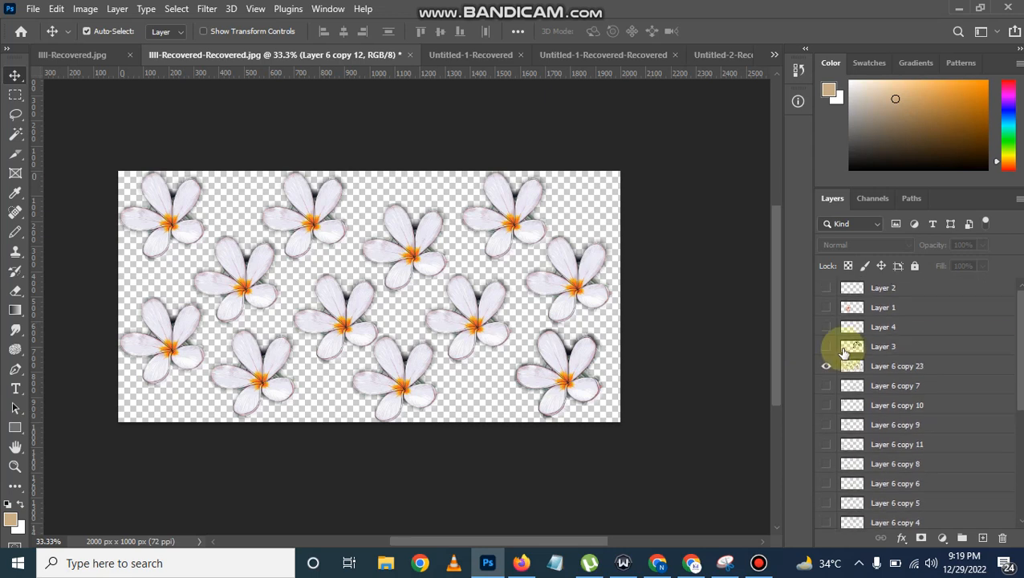
click(826, 368)
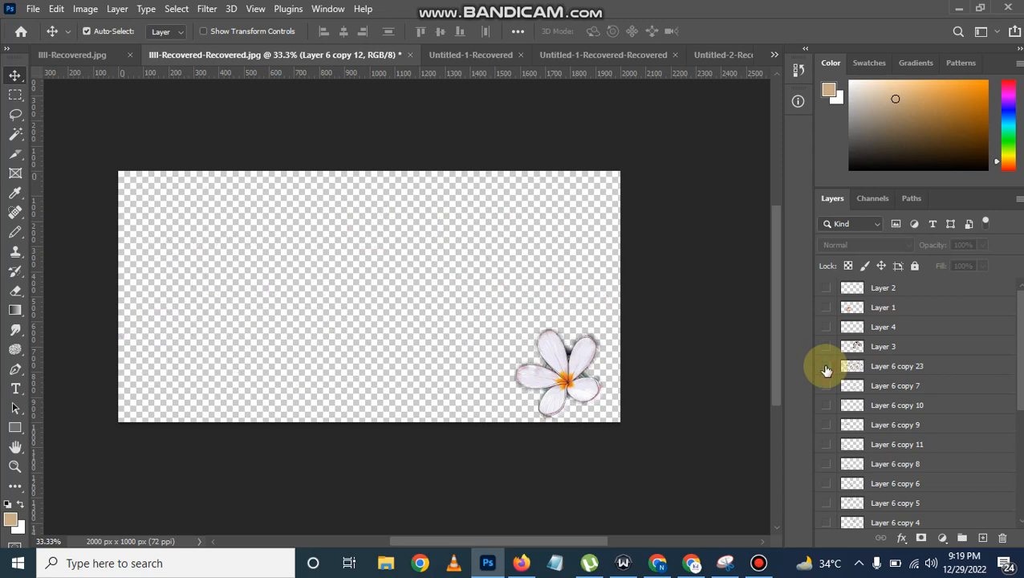
click(826, 369)
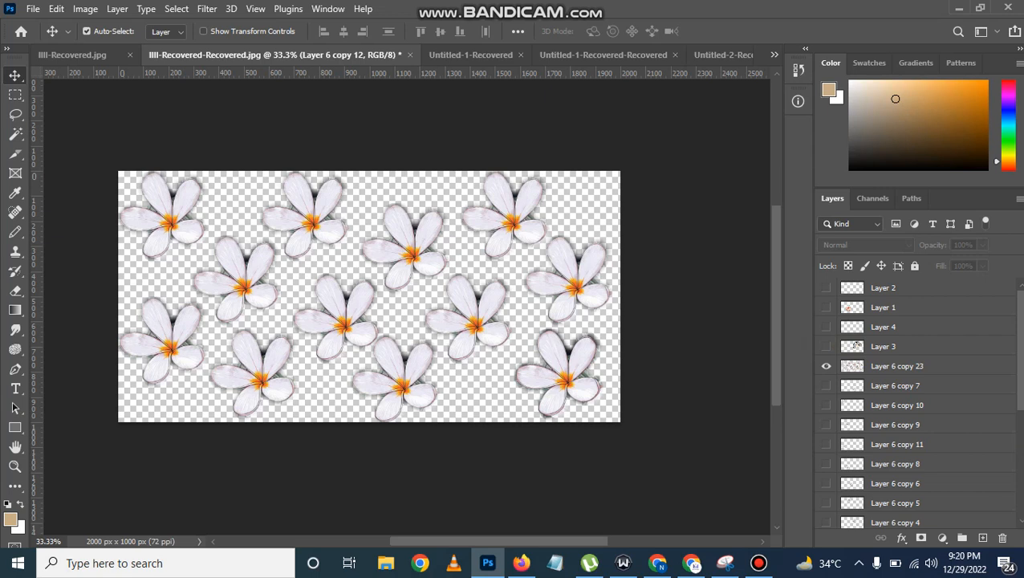
Show the tan background of Layer 7 behind the flower arrangement and centre the finished design in view.
scroll(857, 346, down, 5)
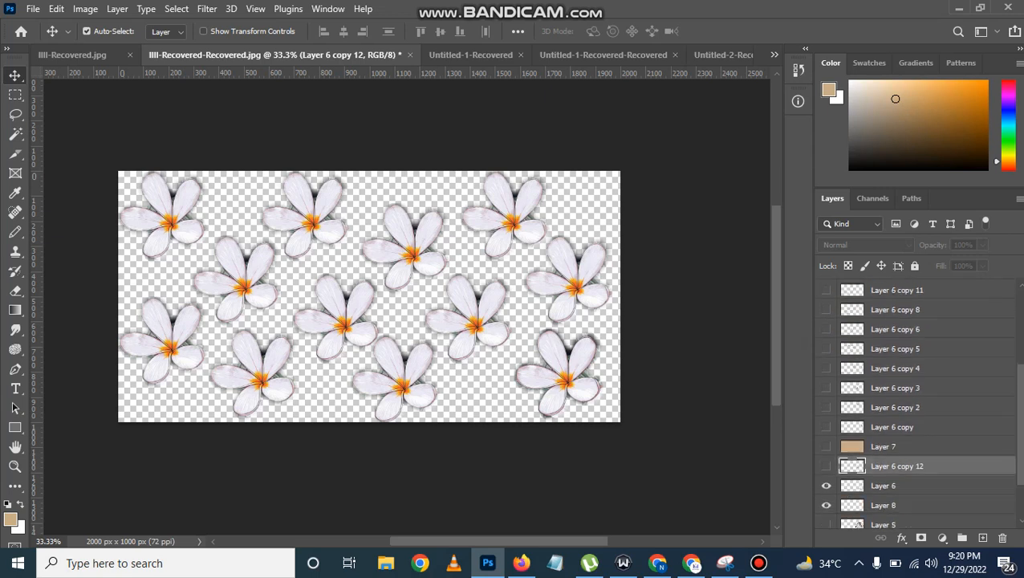
click(825, 415)
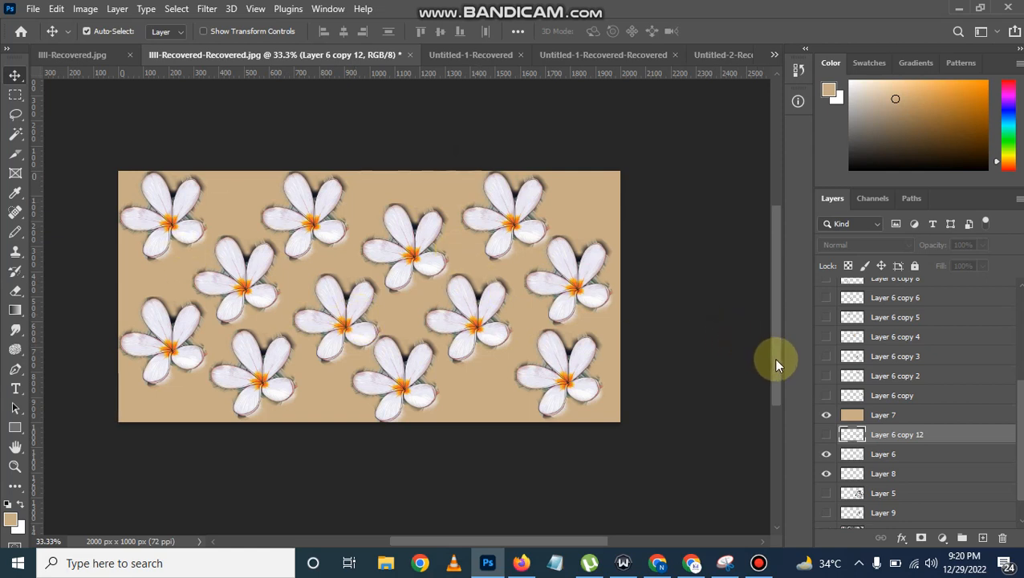
drag(773, 358, 775, 350)
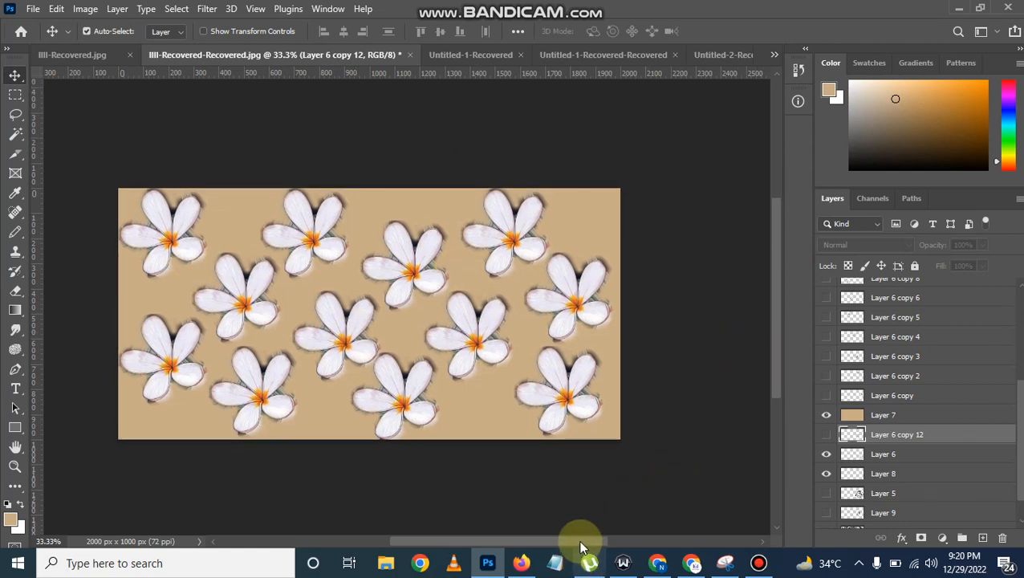
mouse_move(581, 542)
mouse_down()
mouse_move(551, 543)
mouse_move(563, 543)
mouse_up()
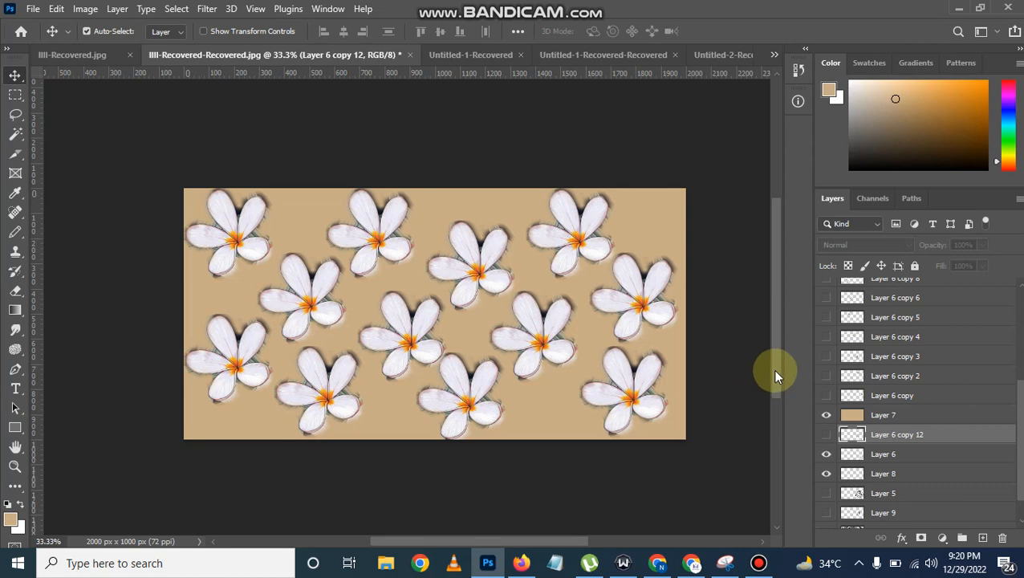
mouse_move(775, 371)
mouse_down()
mouse_move(780, 380)
mouse_move(781, 372)
mouse_up()
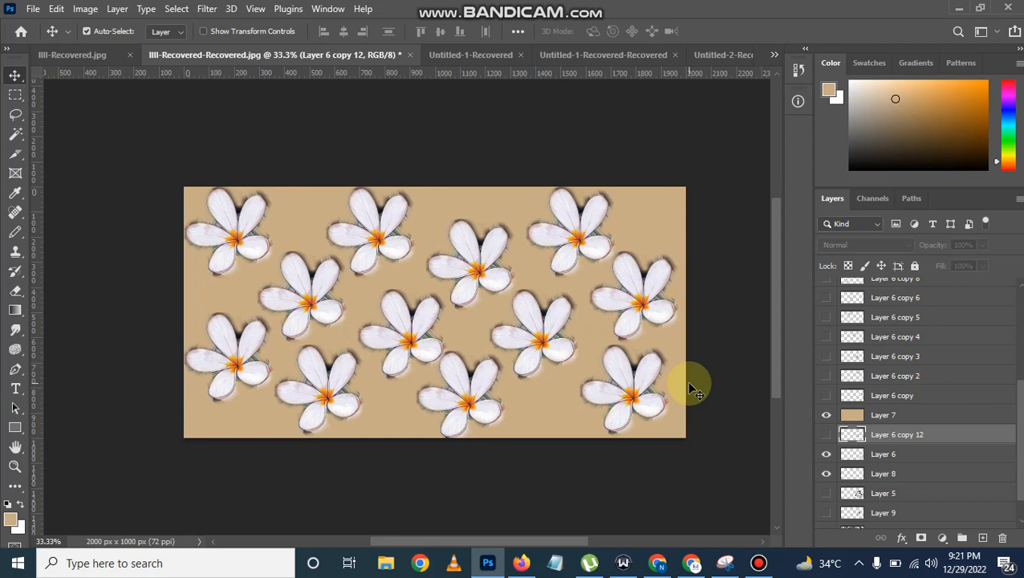
click(755, 563)
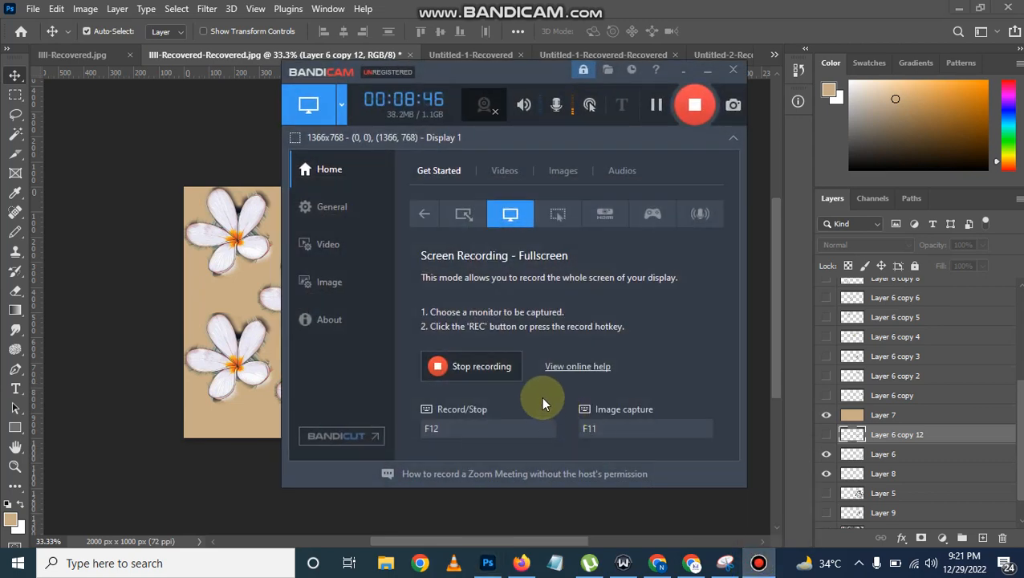